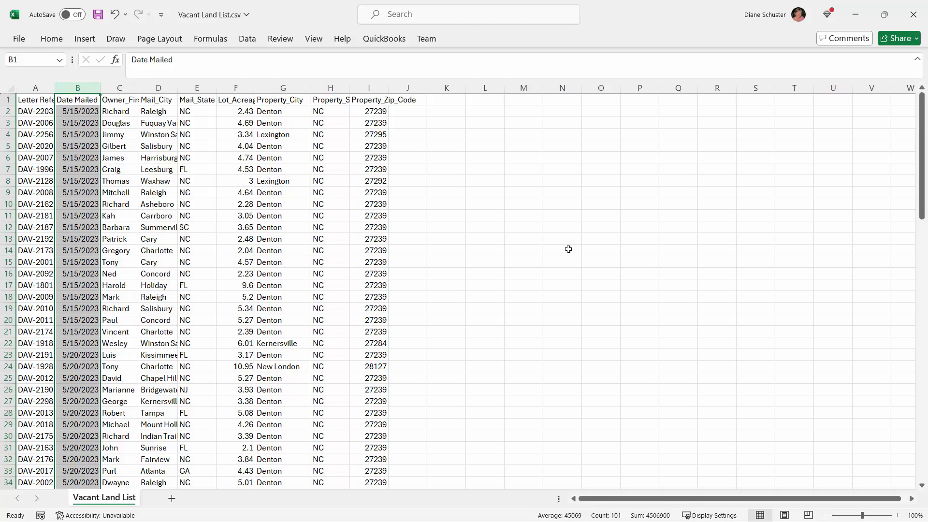
Close the Vacant Land List.csv workbook without saving and switch to the Error Handling project in Visual Studio.
click(915, 17)
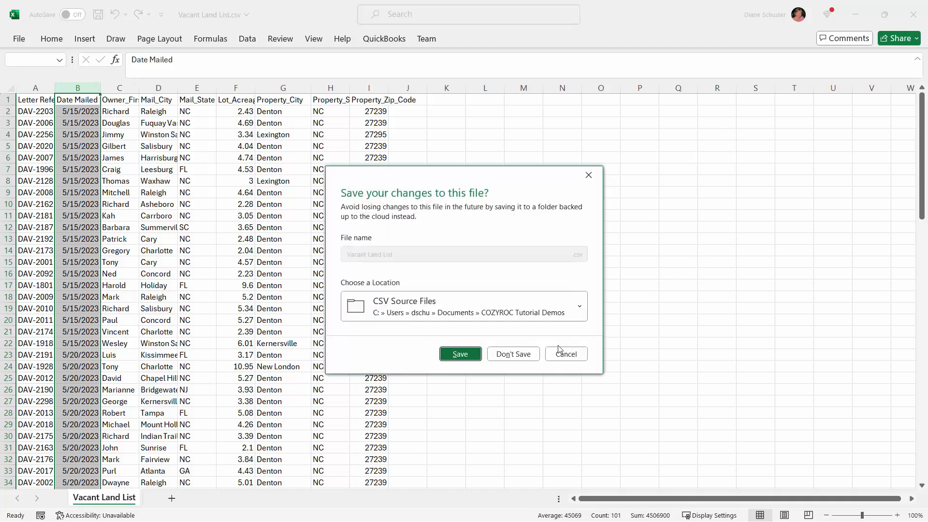
click(514, 354)
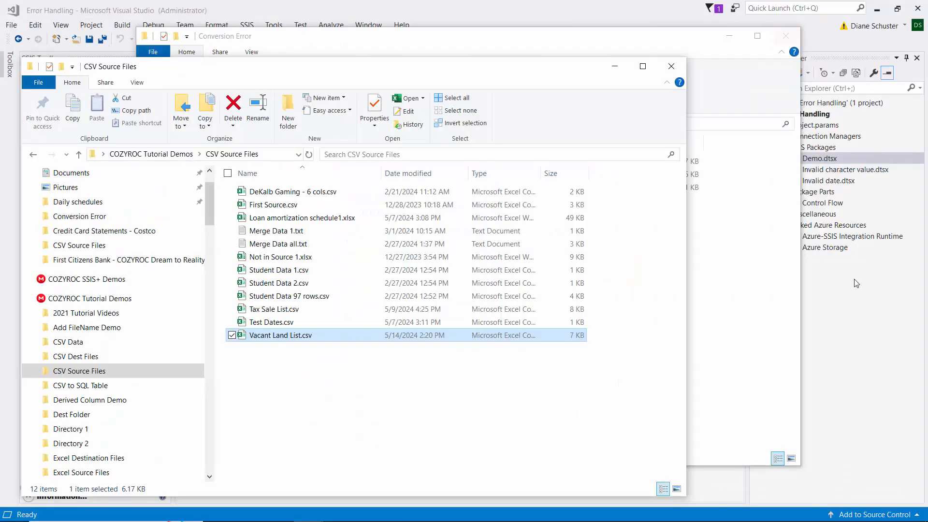
click(518, 510)
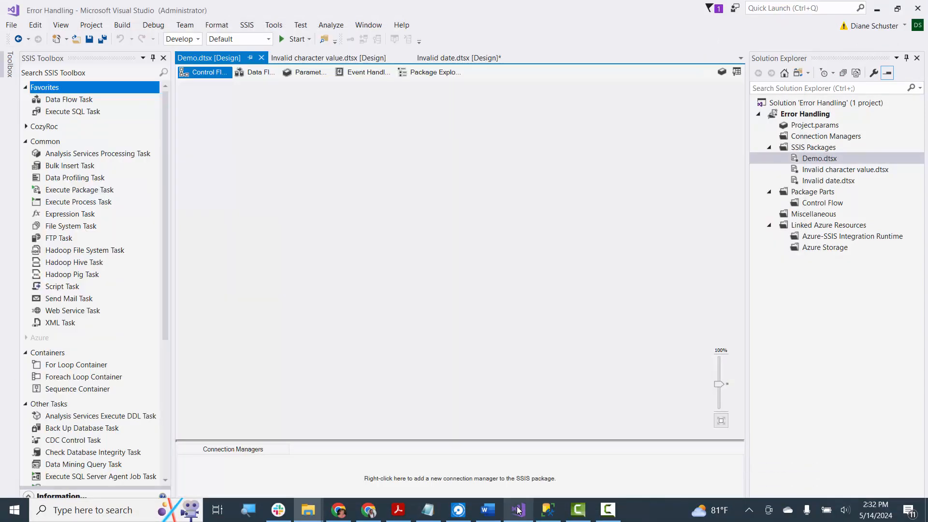
Add a Data Flow Task to the control flow of the Demo package and open its data flow.
click(77, 101)
drag(77, 102, 296, 132)
double_click(358, 142)
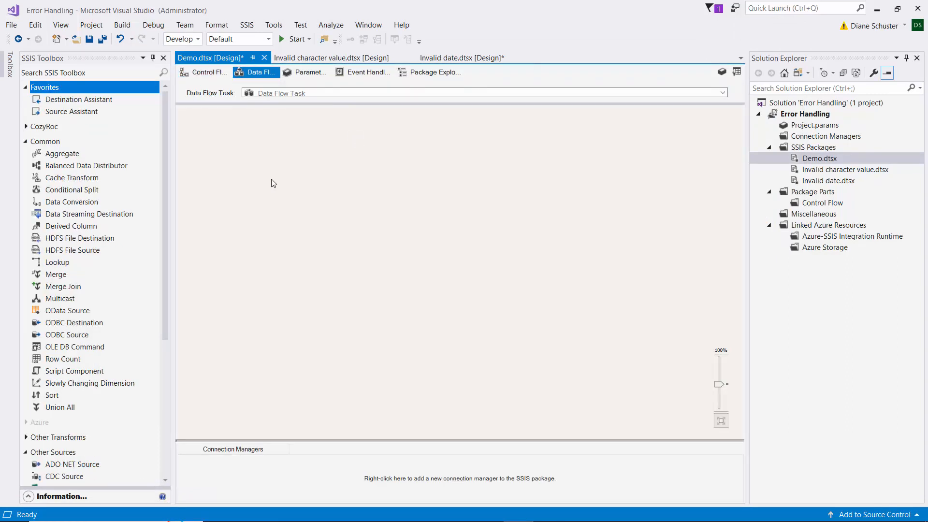
Add a Flat File Source to the data flow and name it "Read in vacant land info".
drag(166, 190, 155, 333)
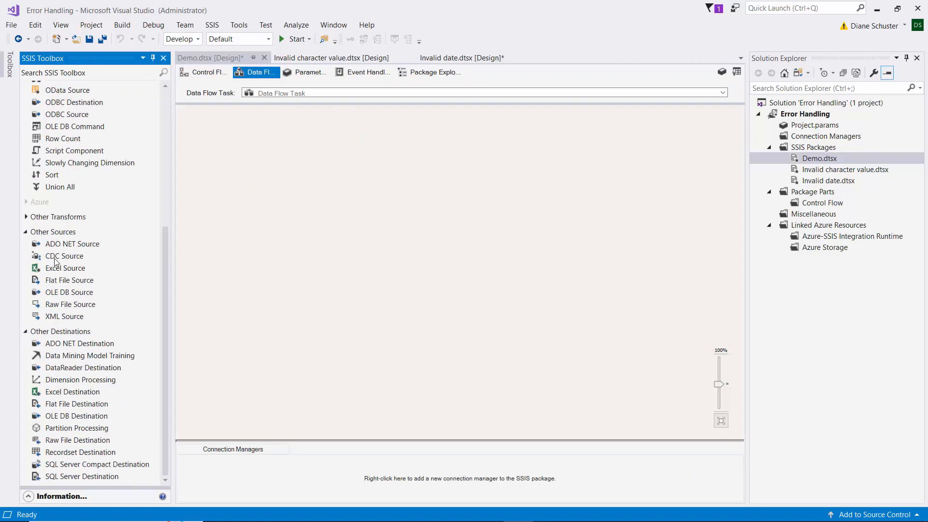
drag(53, 283, 264, 140)
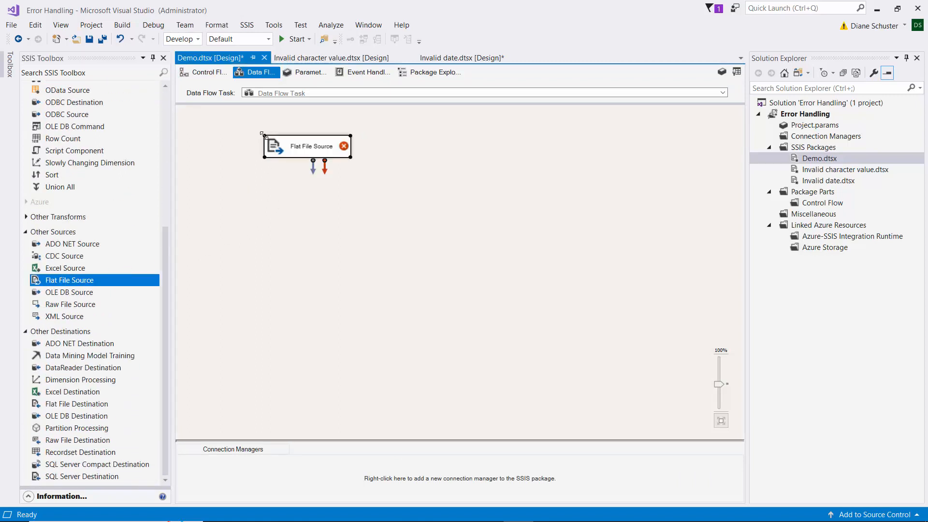
click(311, 147)
text(Fe)
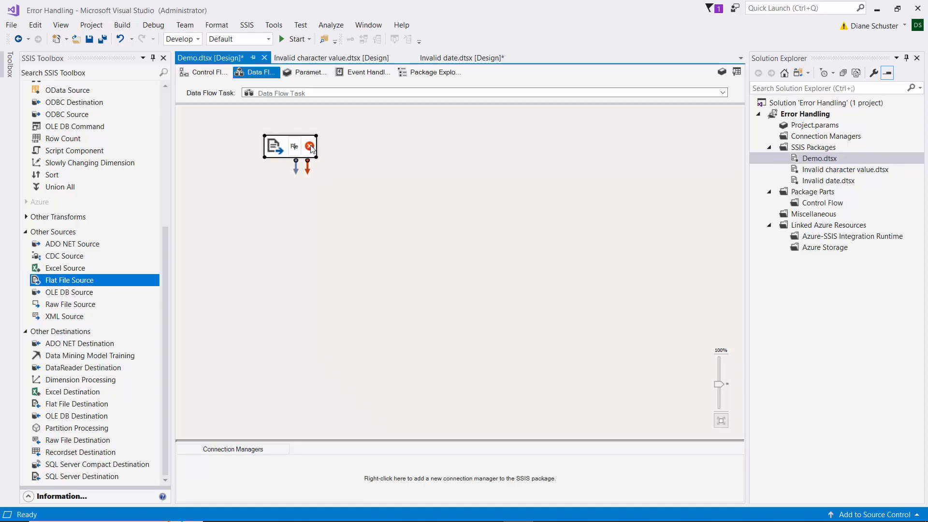
text(ad inval)
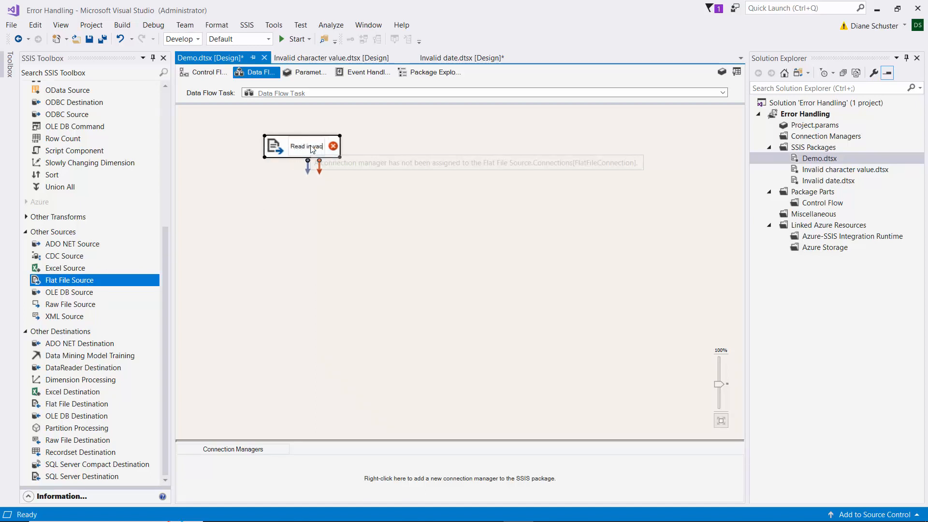
text(ant land int)
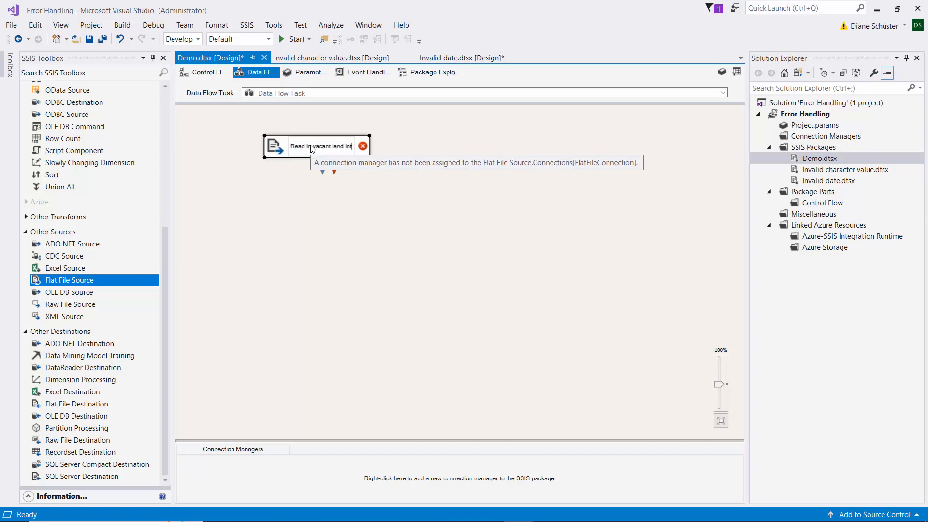
text(o)
key(Return)
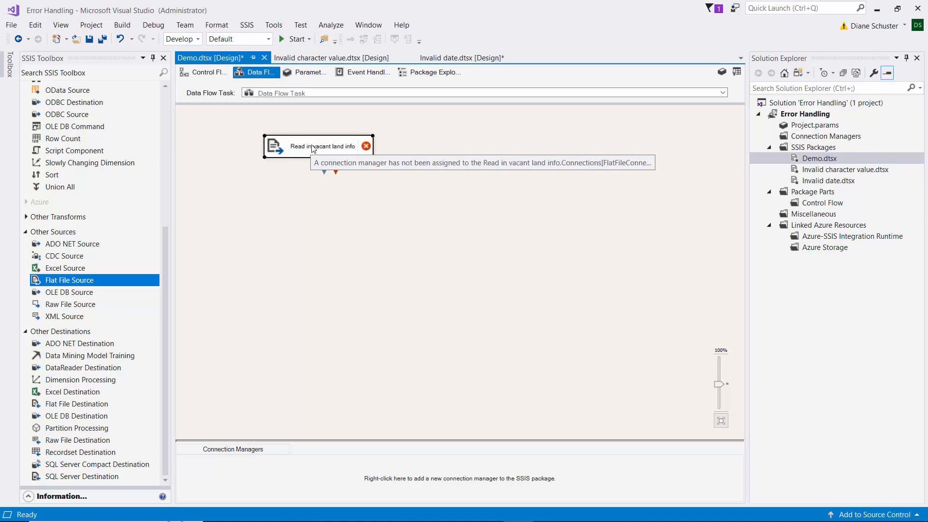
Create a flat file connection manager for the source, using Vacant Land List.csv from the CSV Source Files folder.
double_click(315, 139)
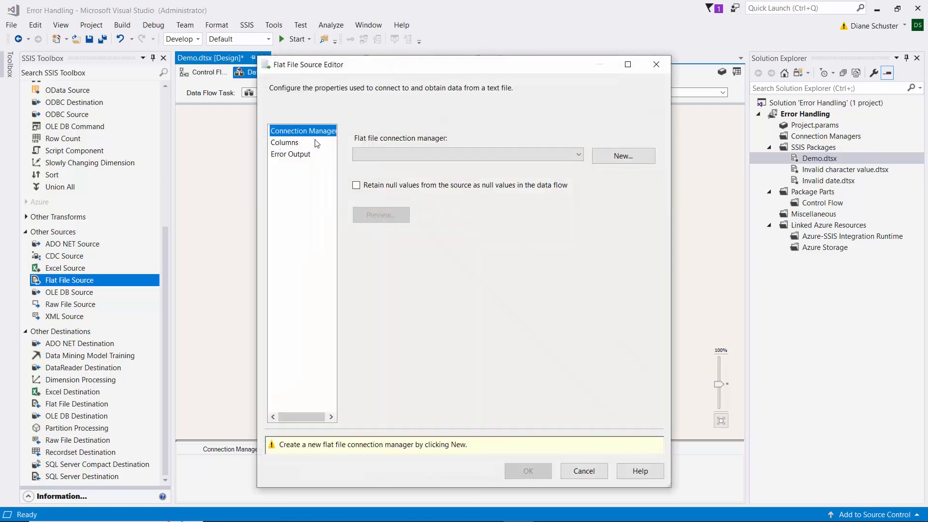
click(630, 159)
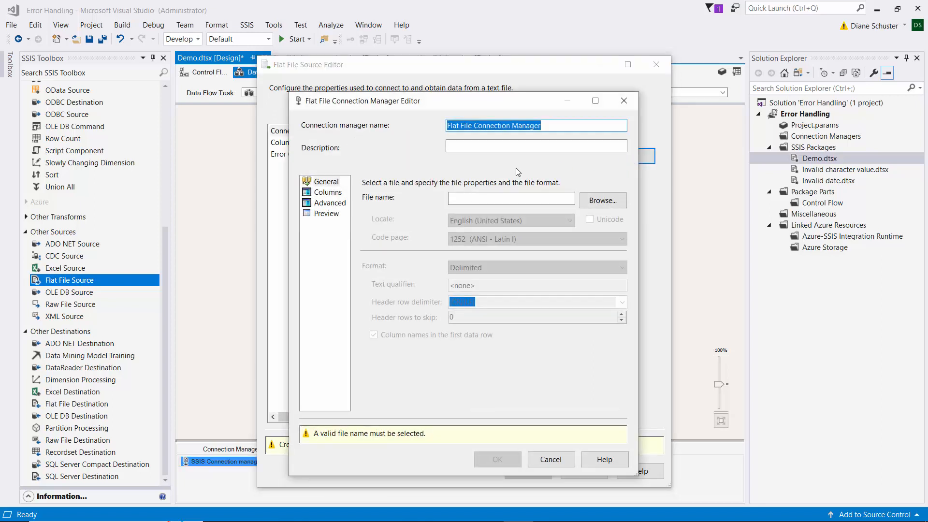
click(603, 201)
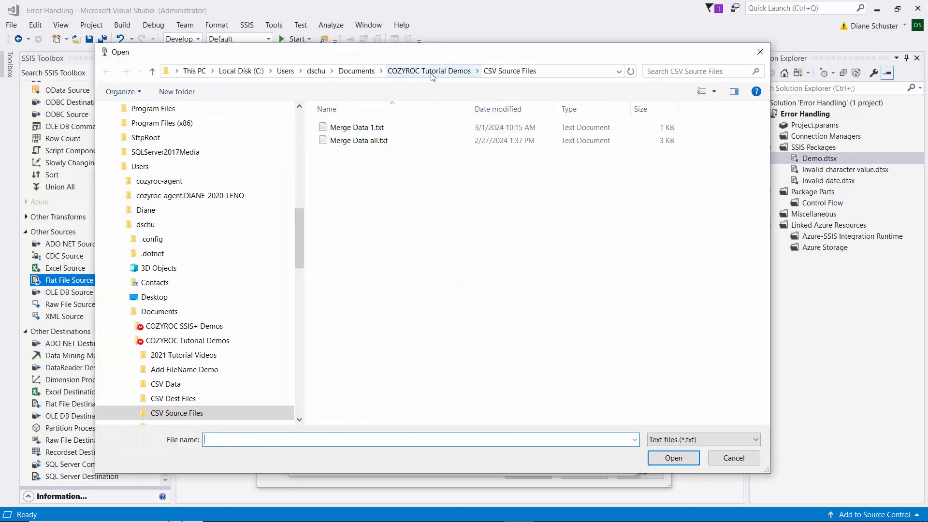
click(738, 441)
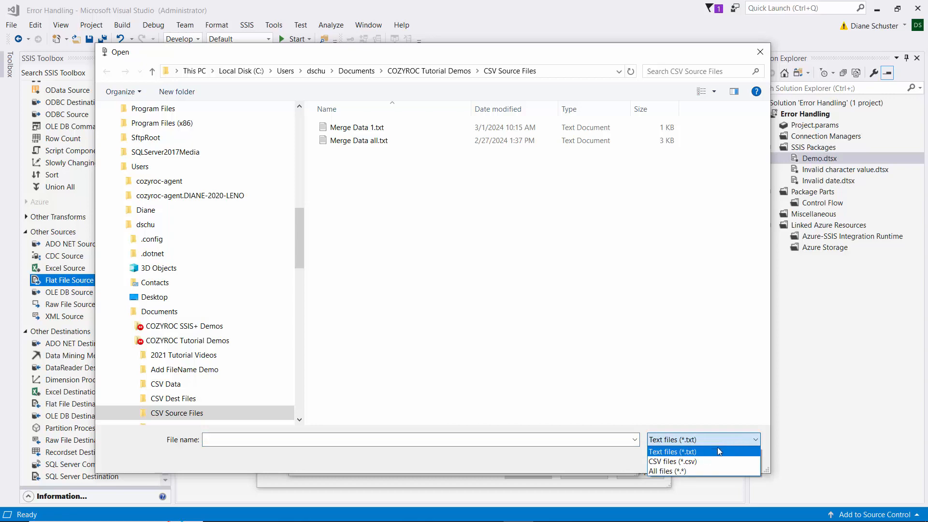
click(689, 461)
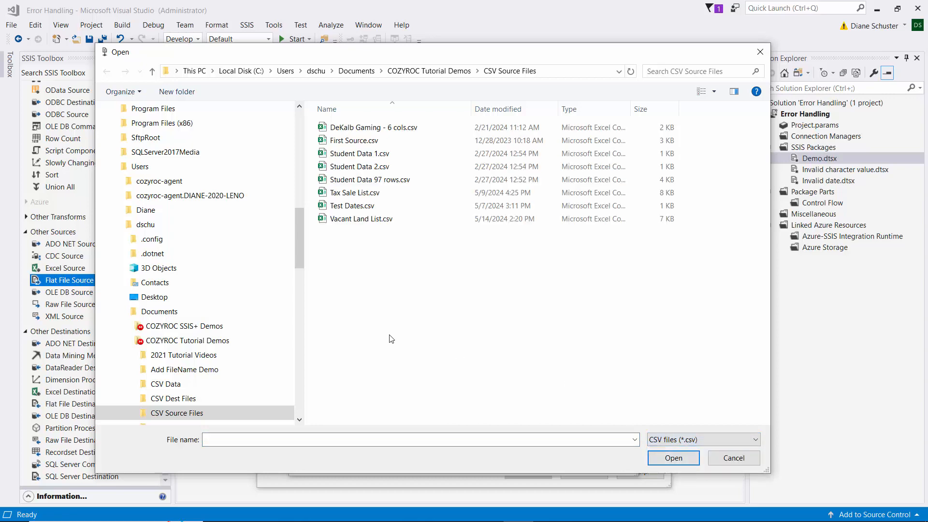
click(358, 219)
double_click(358, 220)
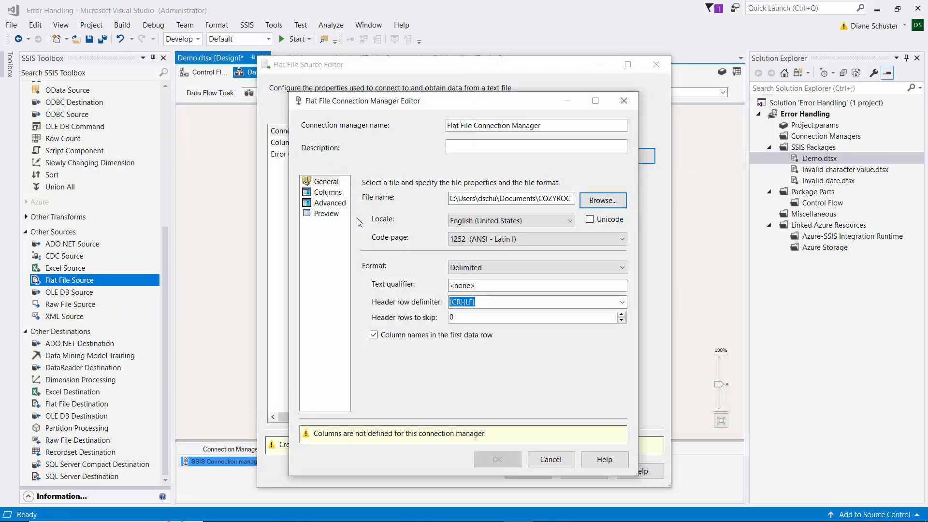
Define the connection's columns from the comma-delimited file, check the row preview, and accept the connection and source settings.
click(325, 193)
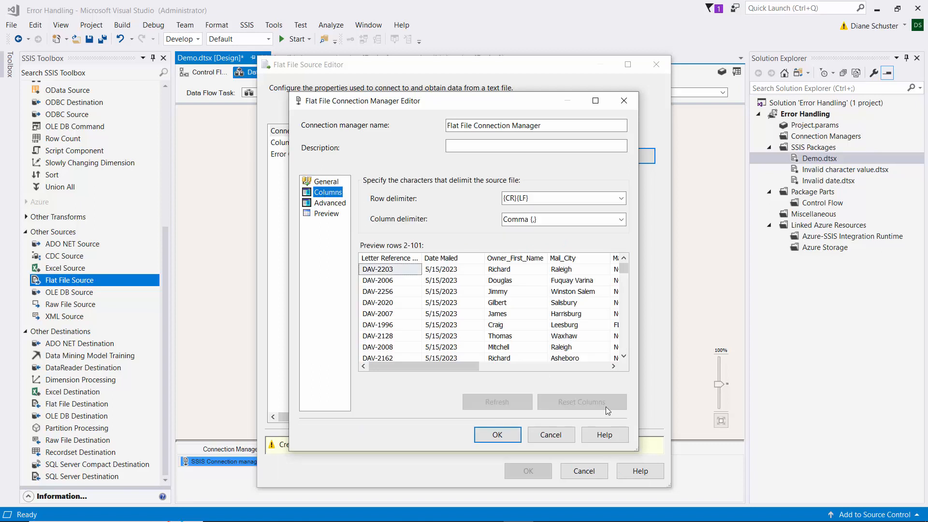
drag(636, 449, 903, 477)
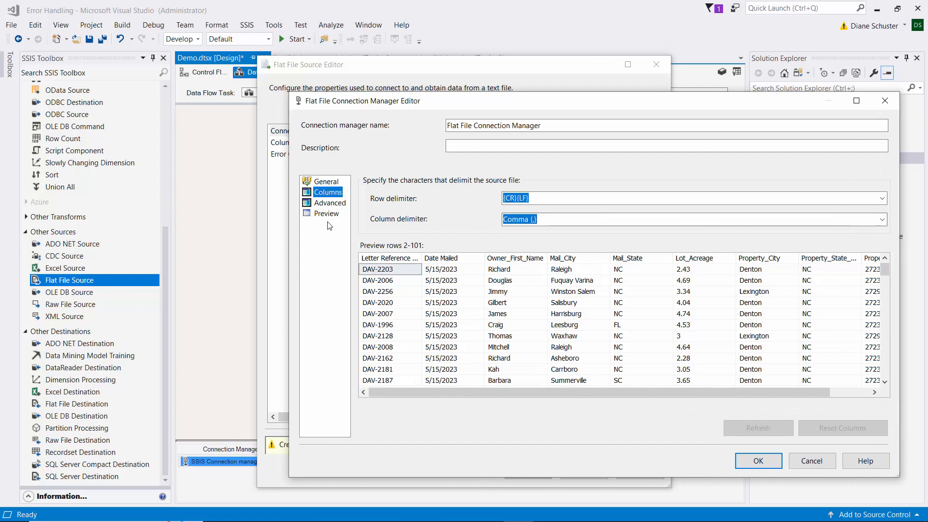
click(767, 461)
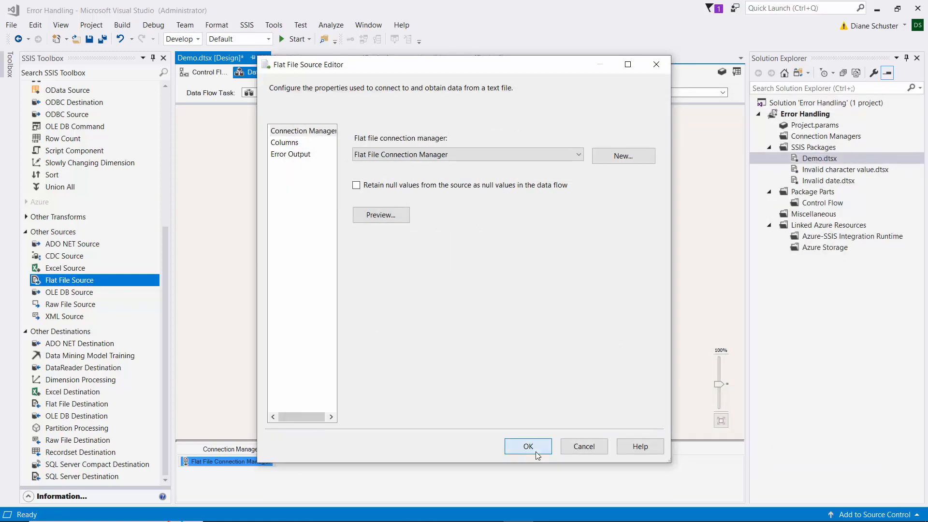
click(536, 451)
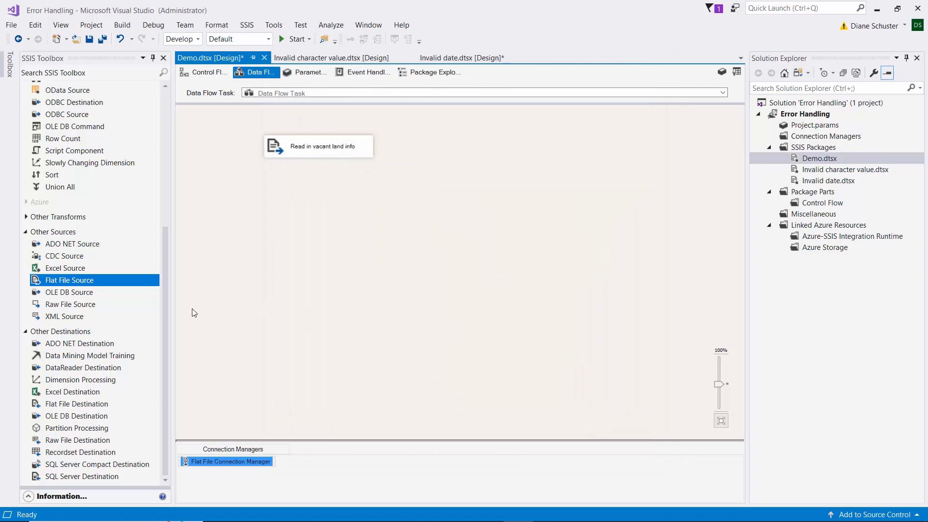
Add an OLE DB Destination named "Write to Vacant_Land table" and connect the flat file source's output to it.
click(164, 317)
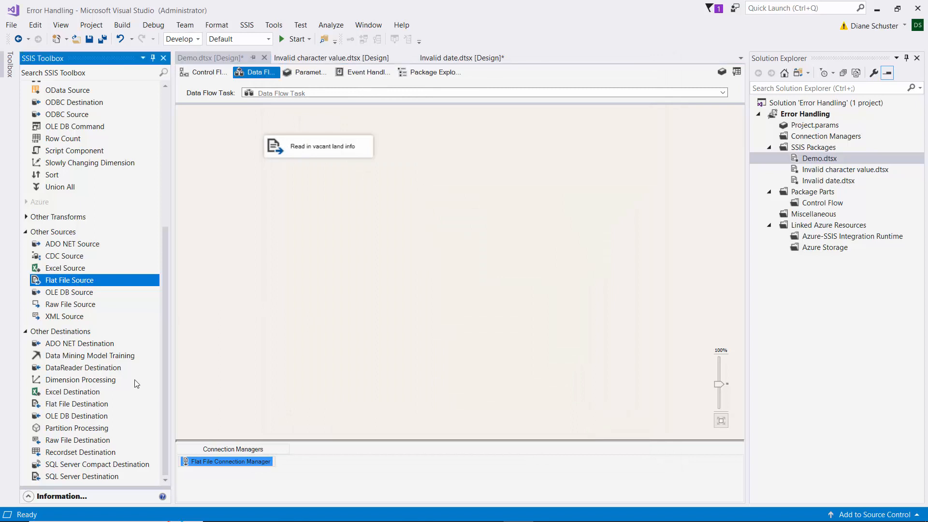
drag(64, 416, 264, 192)
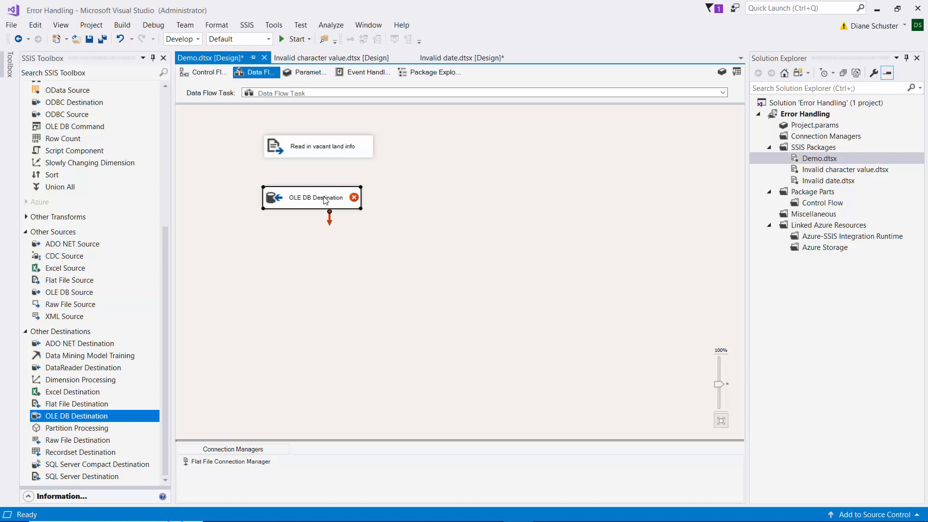
click(325, 200)
text(Write to V)
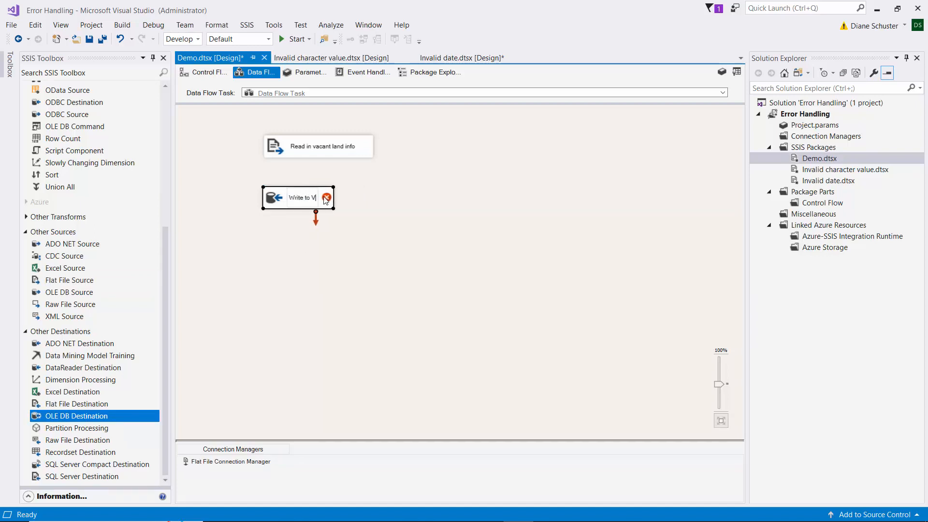
text(acant_Land)
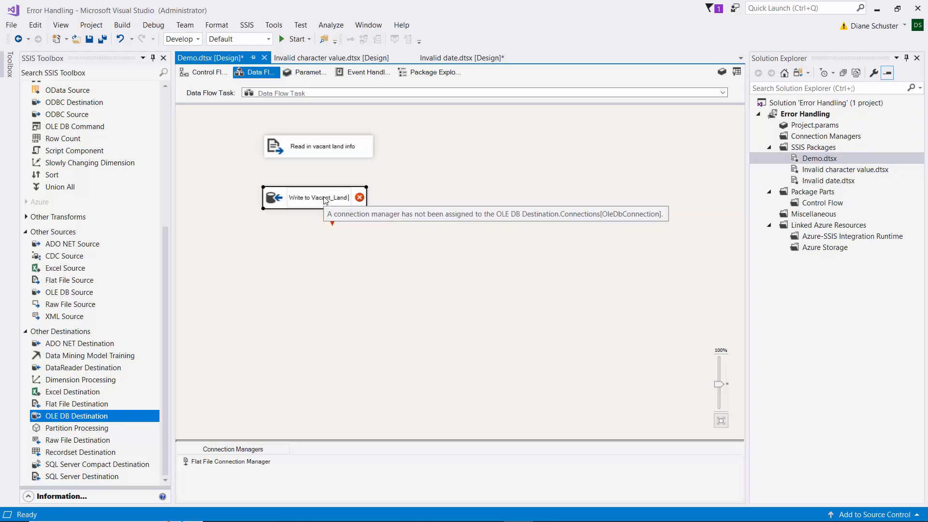
text( table)
key(Return)
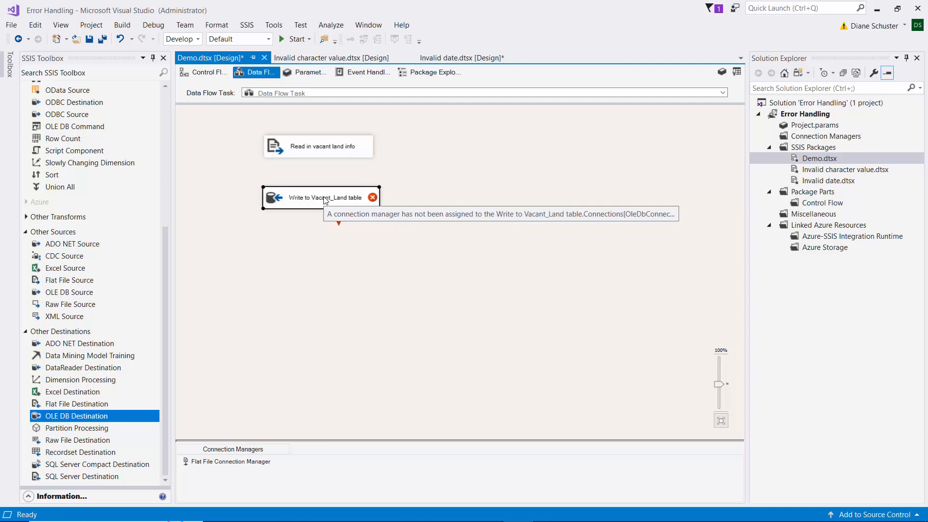
click(338, 153)
drag(320, 162, 325, 208)
Assign the OLE DB destination a new connection manager based on the existing SQLSERVER2017.2024_Tutorials data connection.
double_click(343, 194)
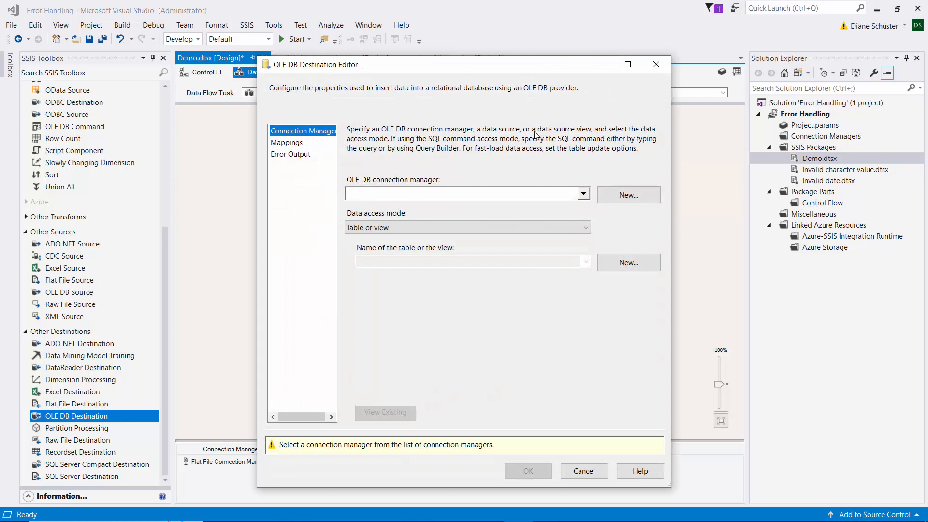
click(638, 199)
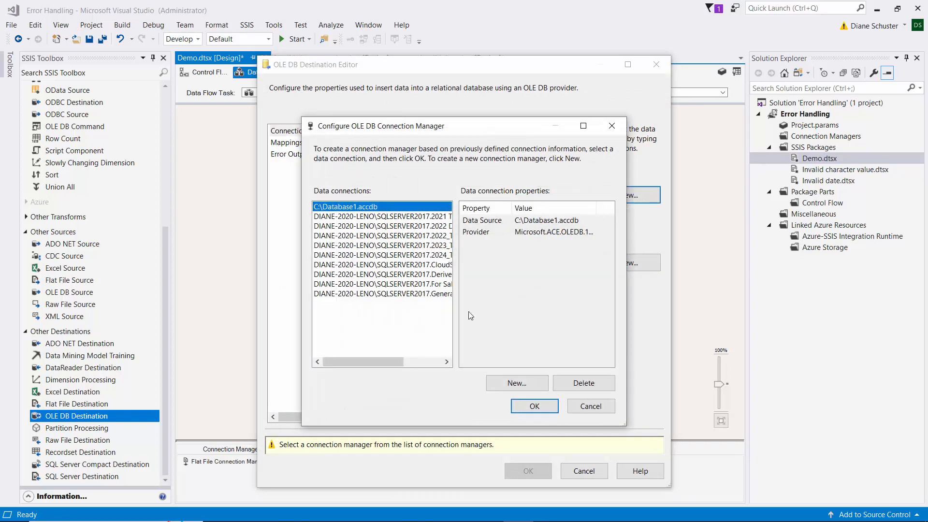
drag(392, 362, 416, 361)
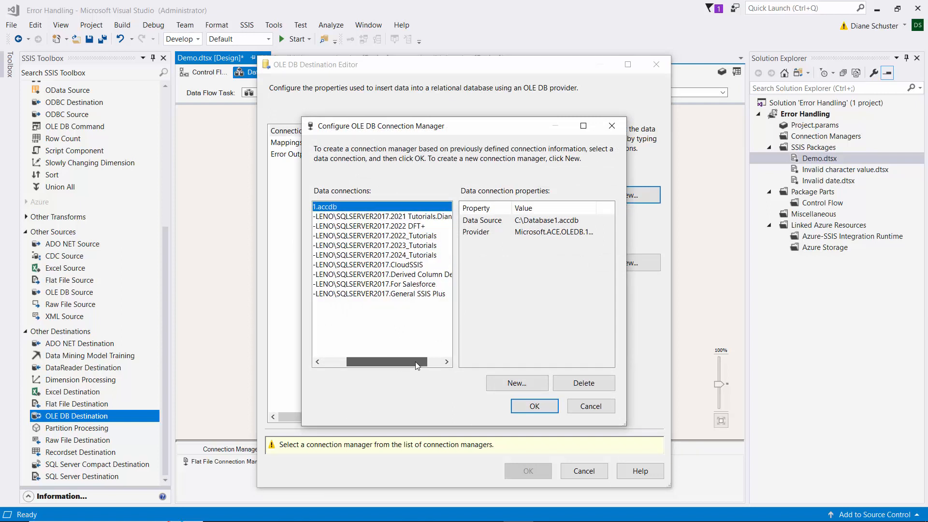
click(410, 255)
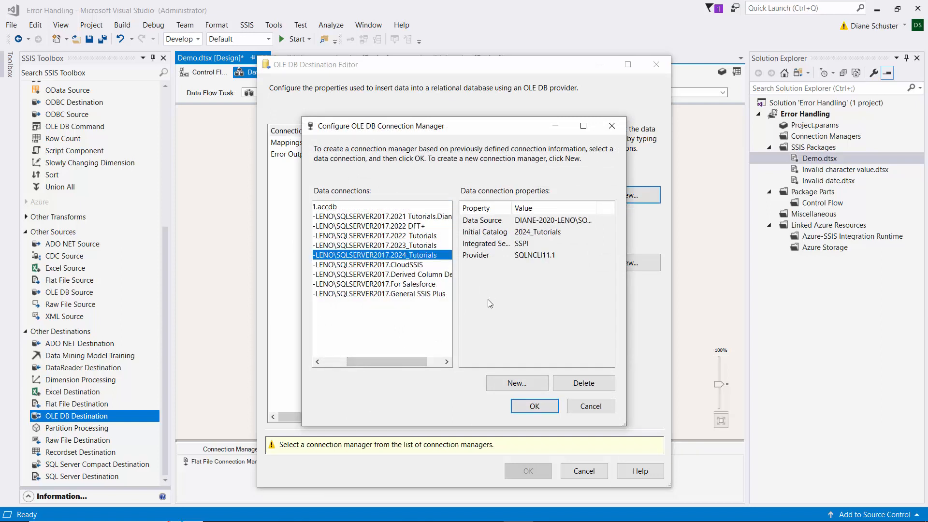
click(541, 406)
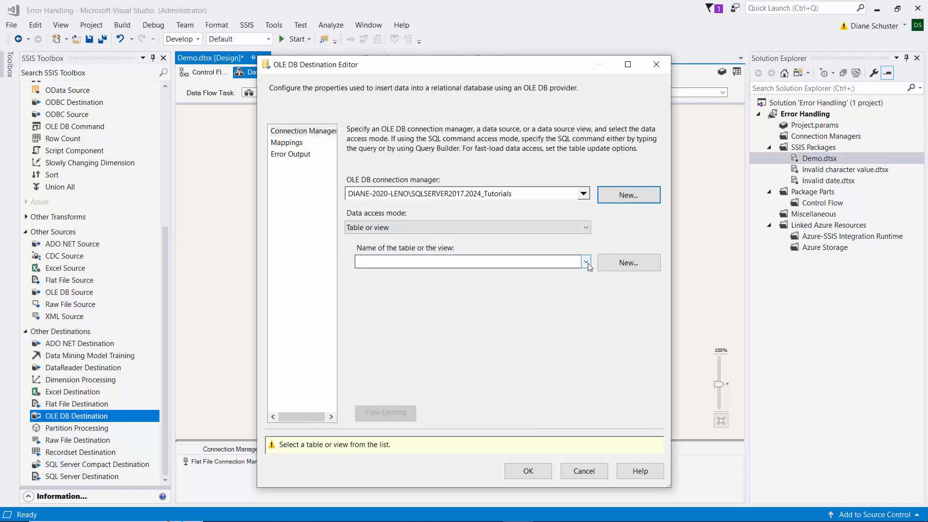
Set the destination's data access mode to "Table or view - fast load" with table [dbo].[Vacant_Land], and preview its existing data.
click(585, 227)
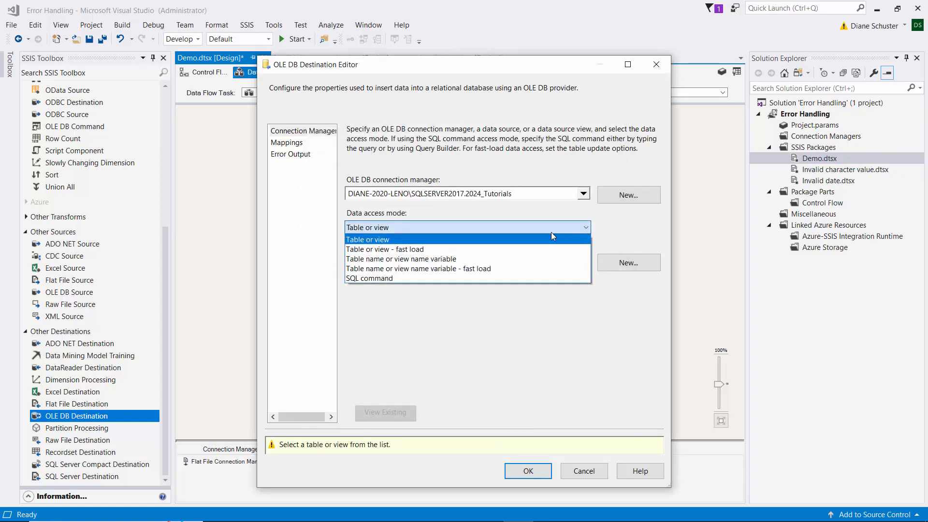
click(483, 246)
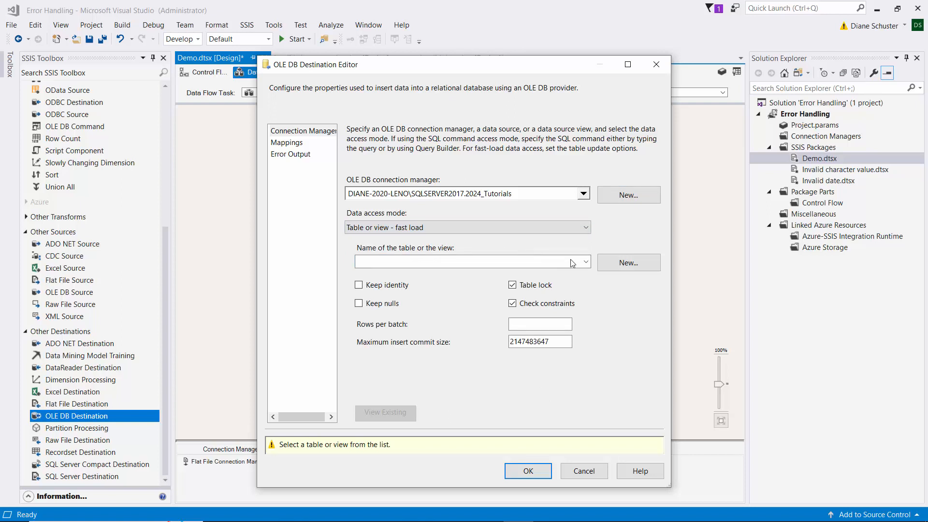
click(586, 262)
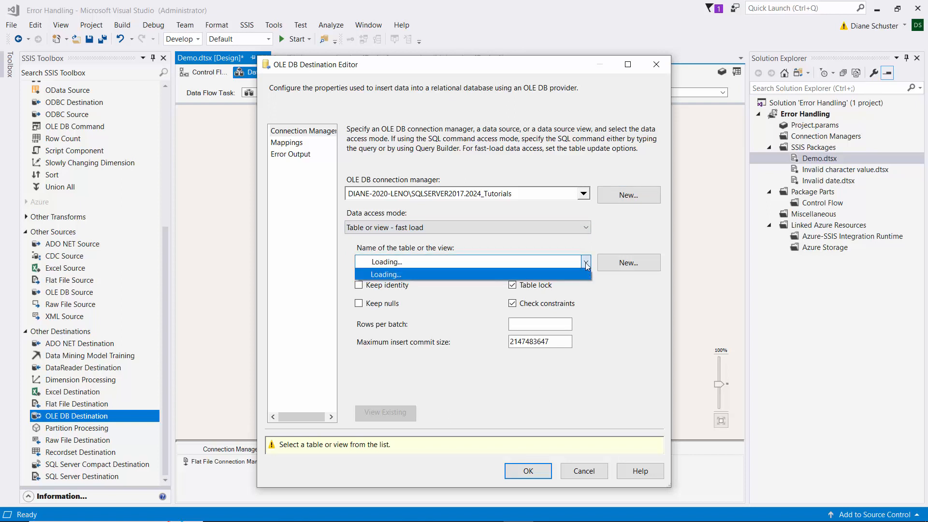
key(Escape)
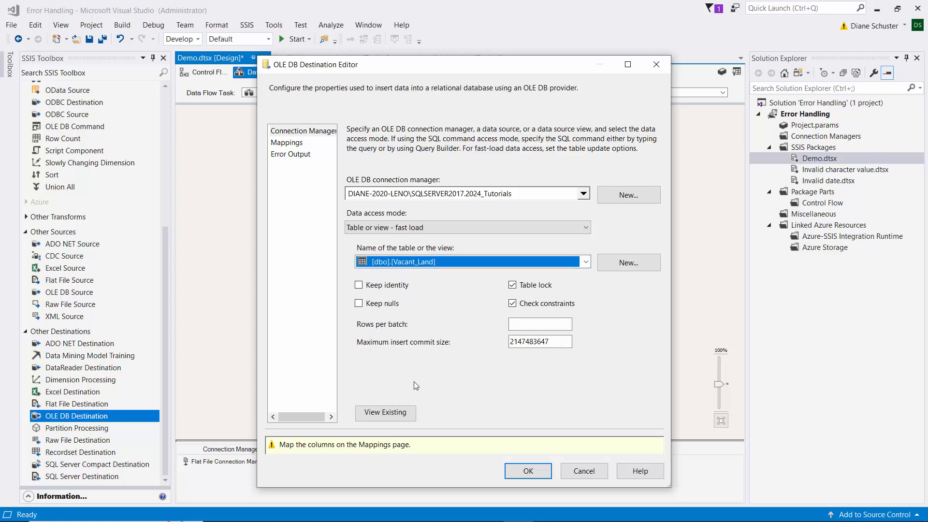
click(410, 418)
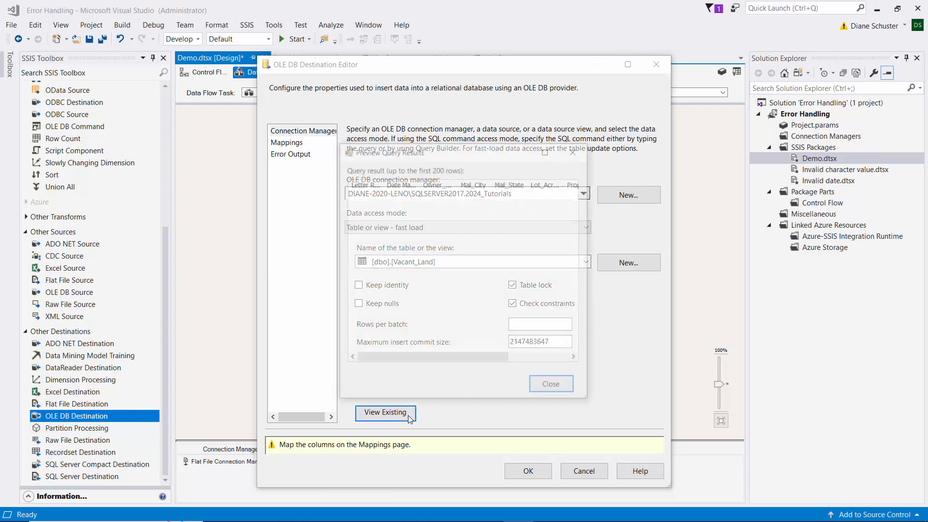
Close the data preview, map the input columns to the same-named Vacant_Land columns, and accept the OLE DB destination settings.
click(546, 382)
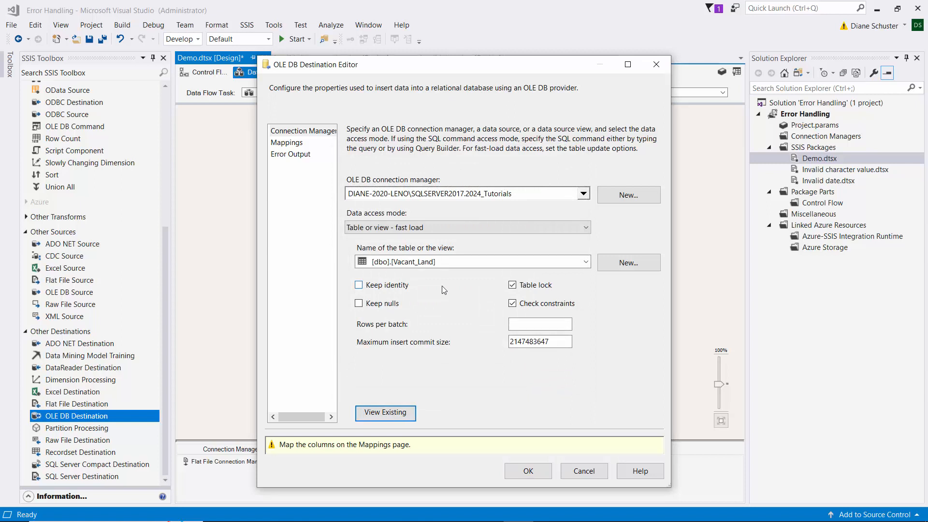
click(294, 143)
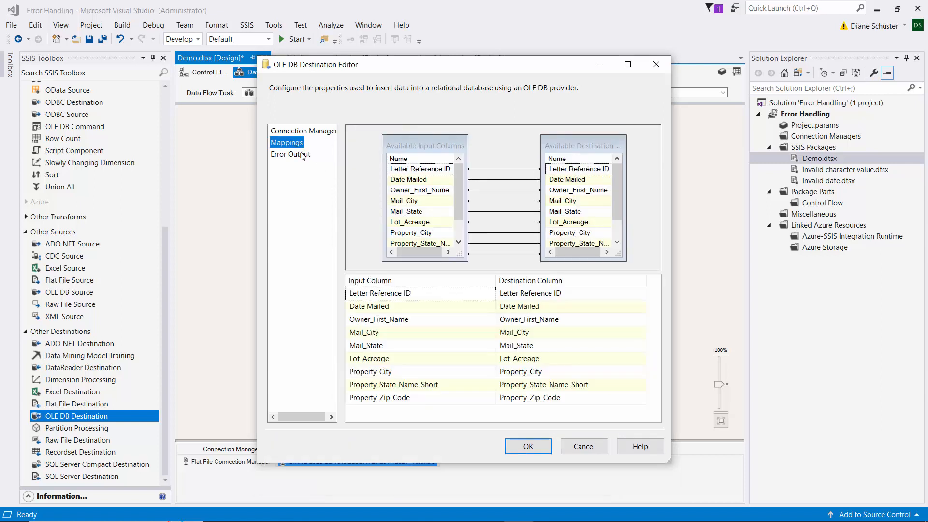
click(538, 451)
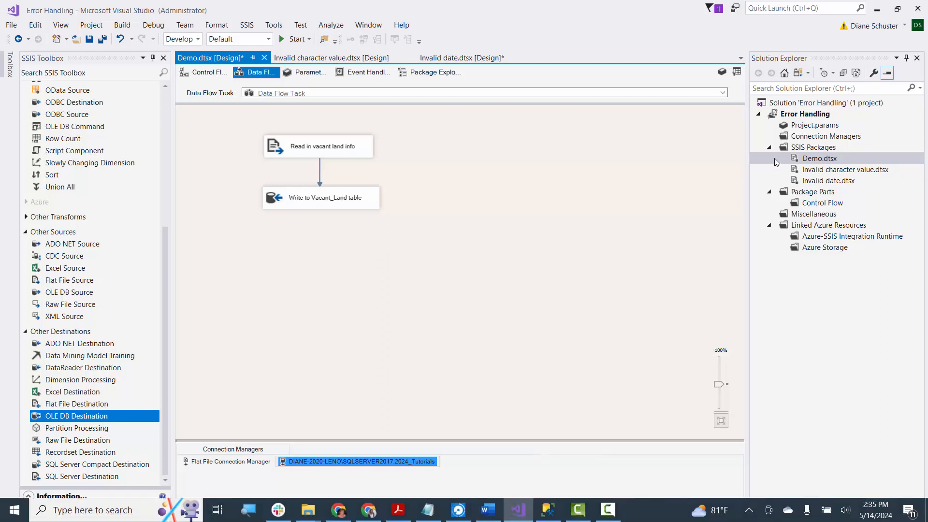
Execute the Demo.dtsx package to load the CSV rows into the table, and stop debugging once the run finishes.
right_click(815, 159)
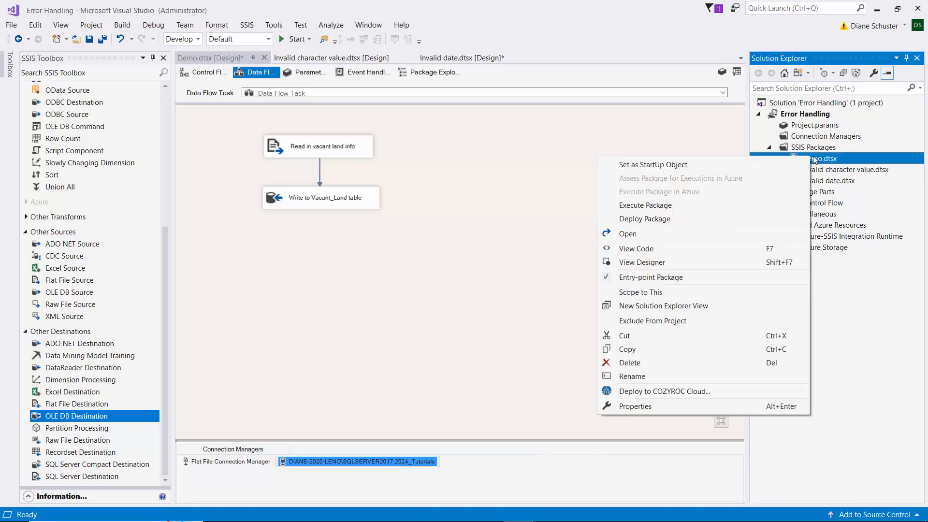
click(649, 205)
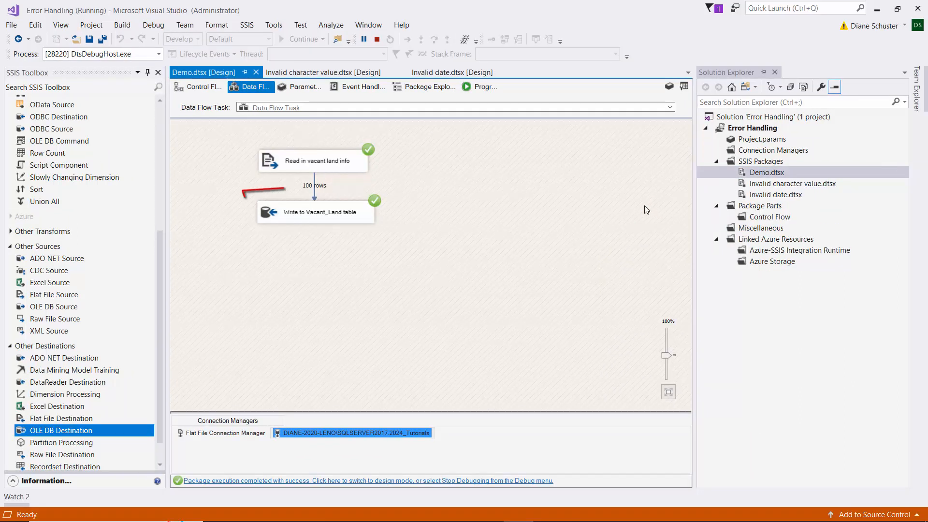
click(377, 40)
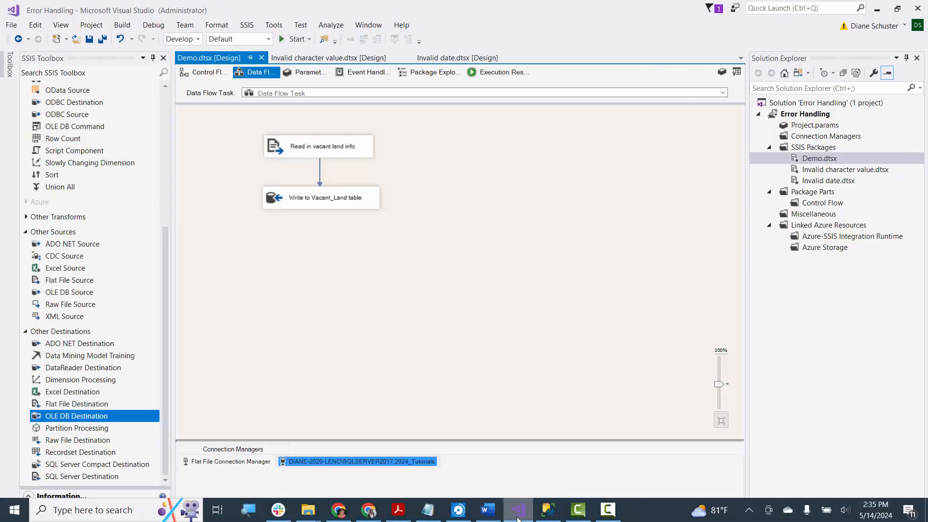
Switch to SQL Server Management Studio and run only the query SELECT * FROM [dbo].[Vacant_Land] to check the loaded rows.
click(548, 510)
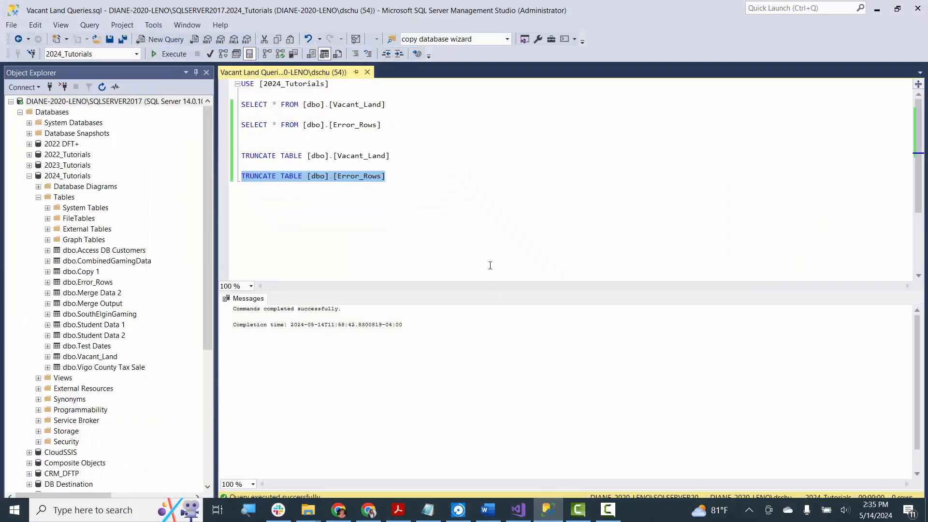
drag(386, 104, 240, 107)
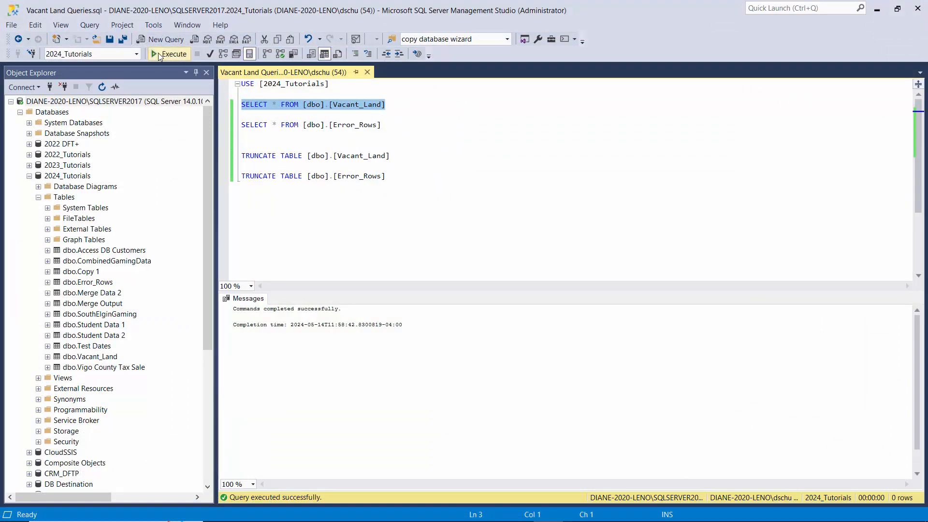
click(173, 58)
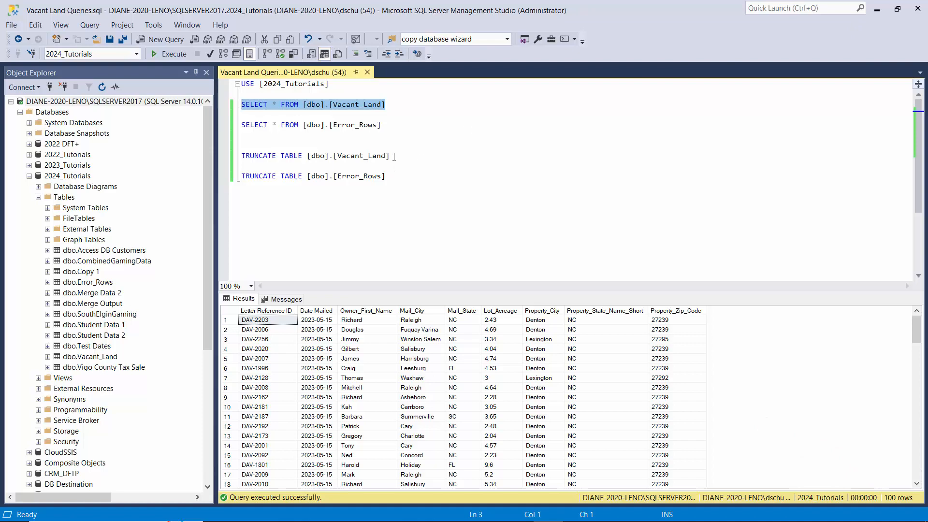
Empty the Vacant_Land table by running only TRUNCATE TABLE [dbo].[Vacant_Land], and return to Visual Studio.
drag(394, 156, 241, 156)
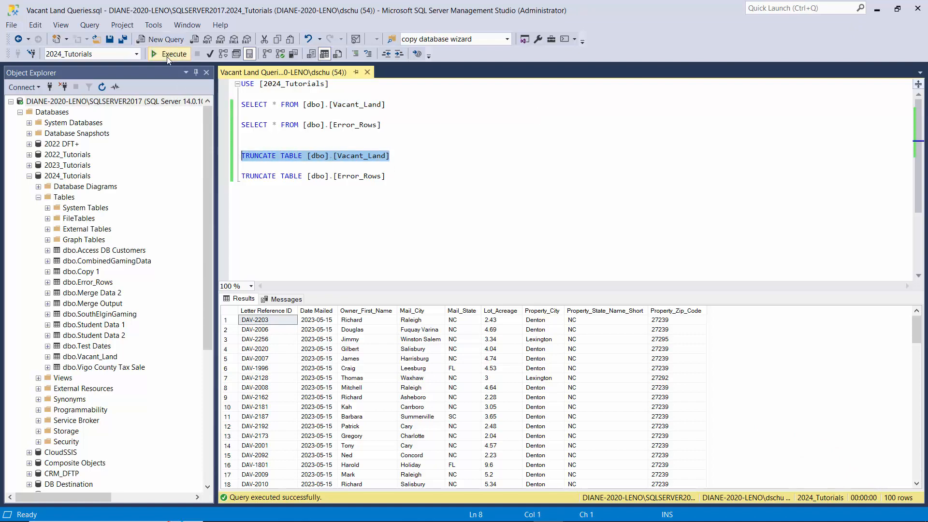
click(168, 54)
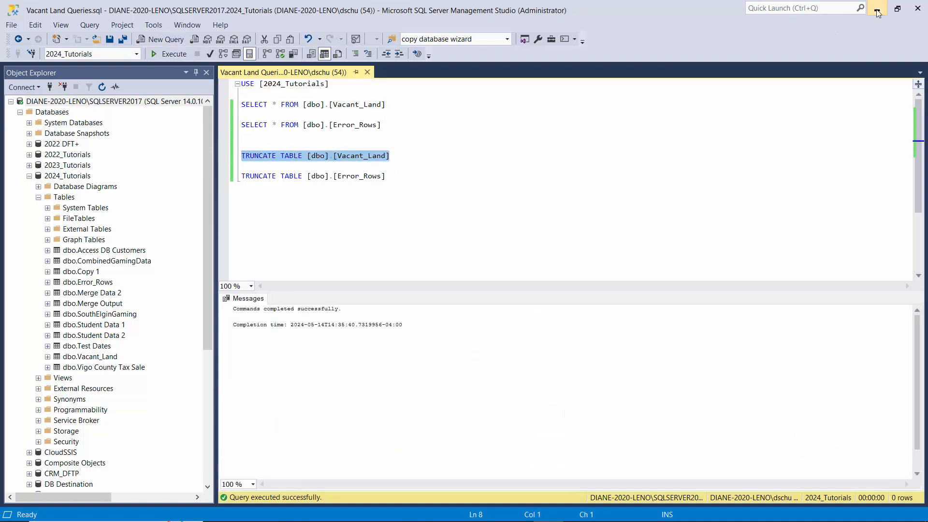
click(877, 9)
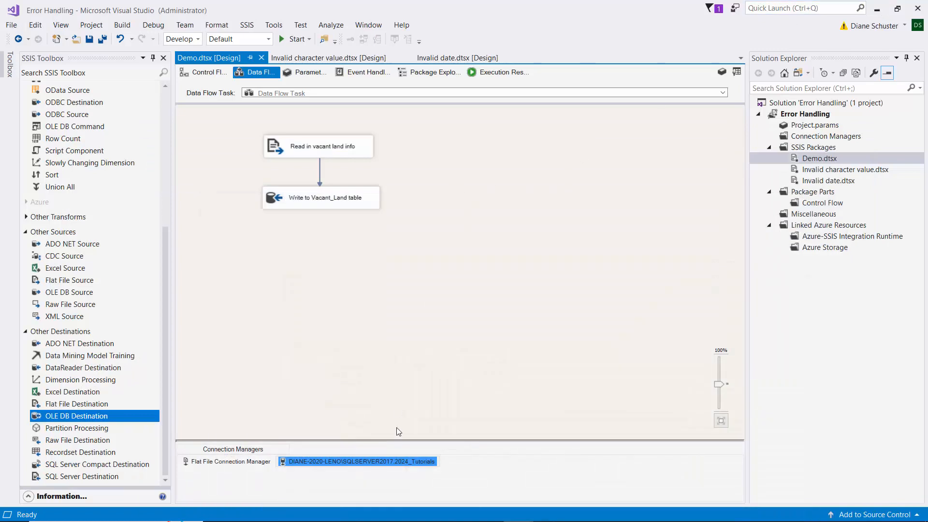
Open Vacant Land List.csv from the CSV Source Files folder in Excel and widen the Date Mailed column to fit its dates.
mouse_move(398, 521)
mouse_move(306, 515)
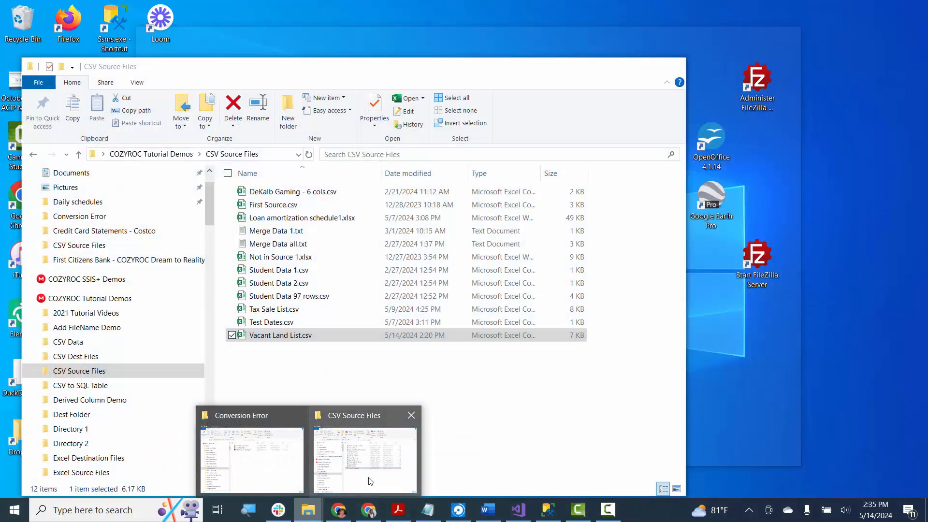
click(369, 481)
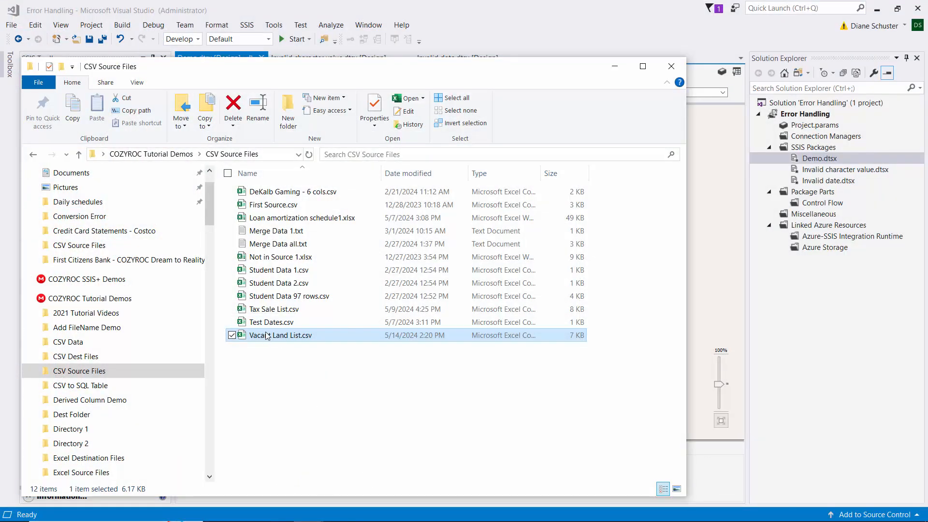
double_click(267, 335)
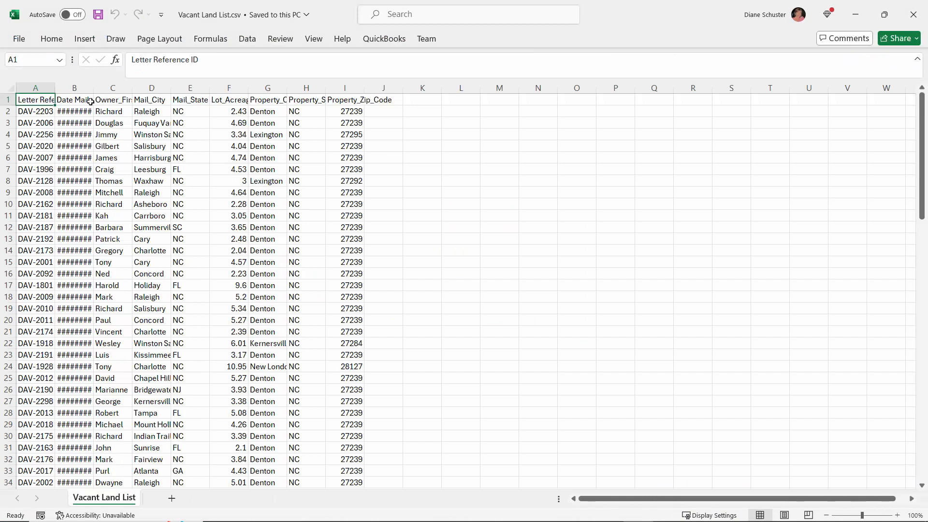
double_click(95, 89)
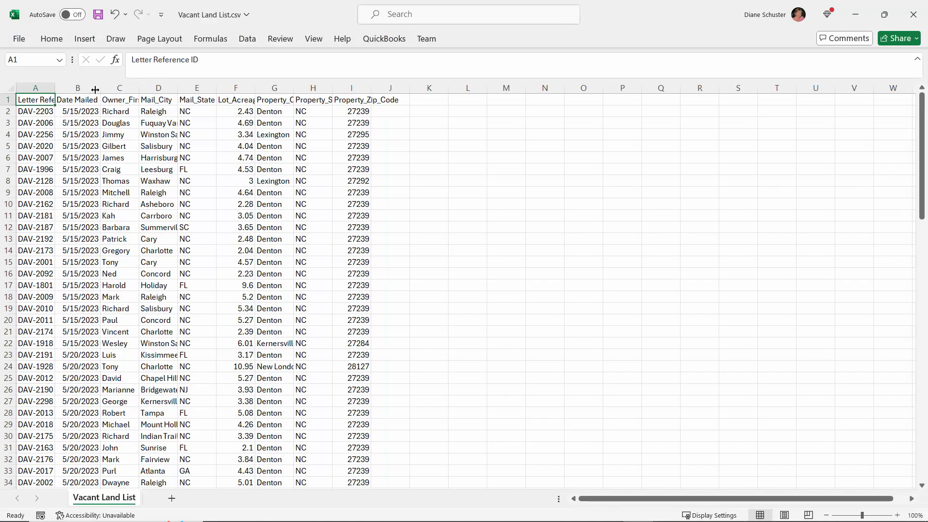
Change the Date Mailed value in cell B16 to the invalid date 5/35/2023, save the CSV file, and close Excel.
click(83, 274)
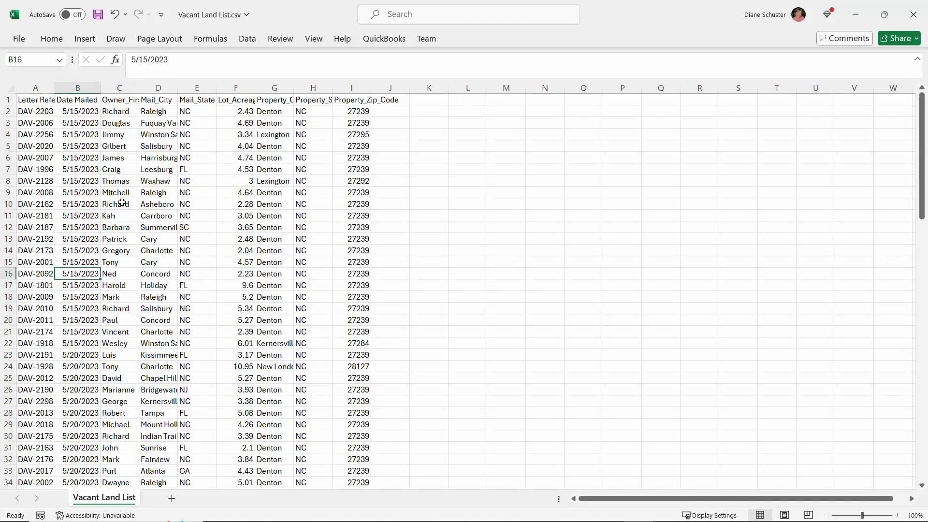
click(140, 59)
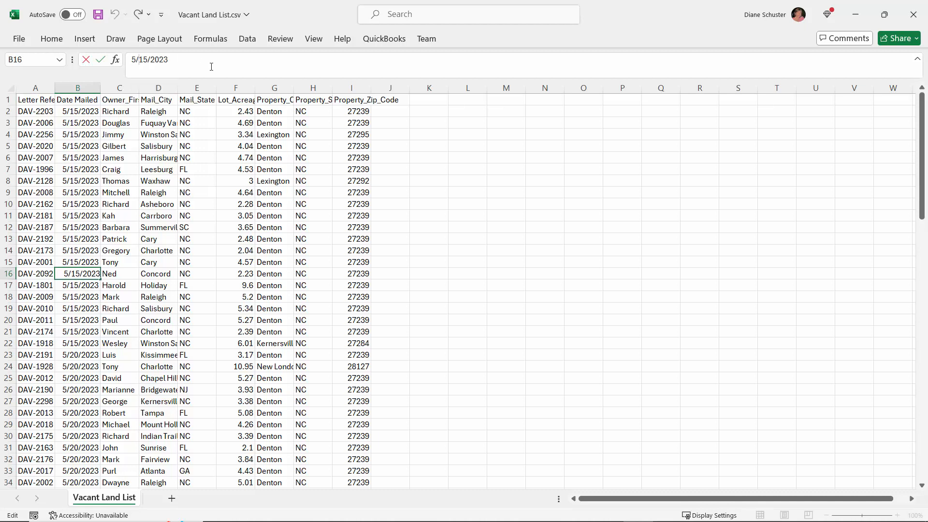
key(Delete)
text(3)
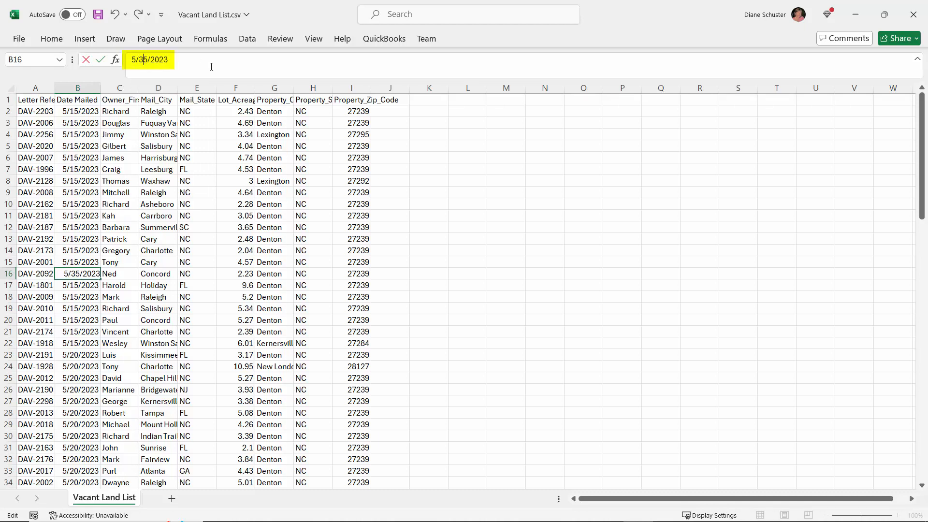
click(392, 180)
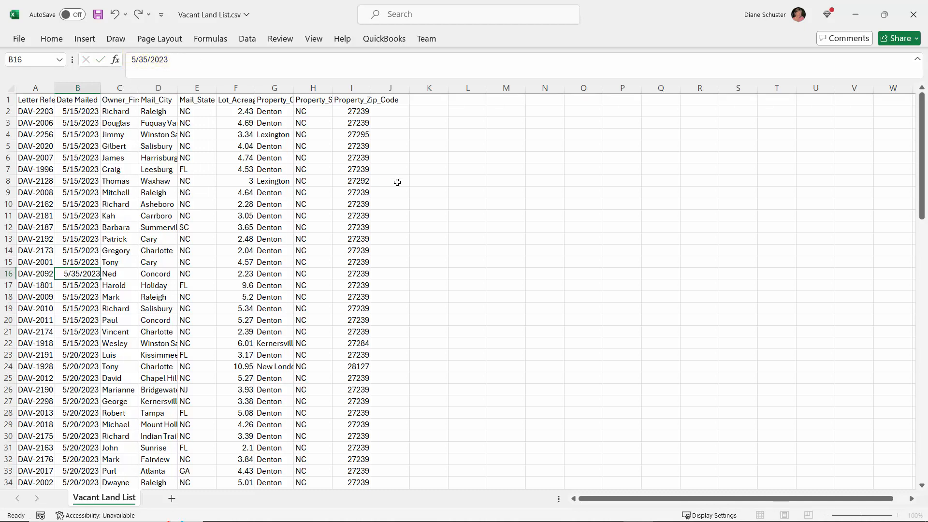
click(98, 14)
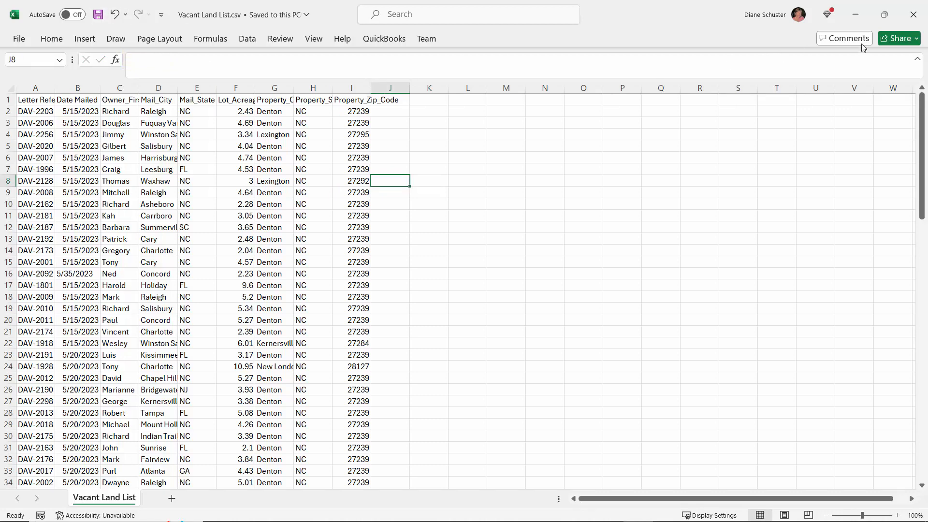
click(913, 15)
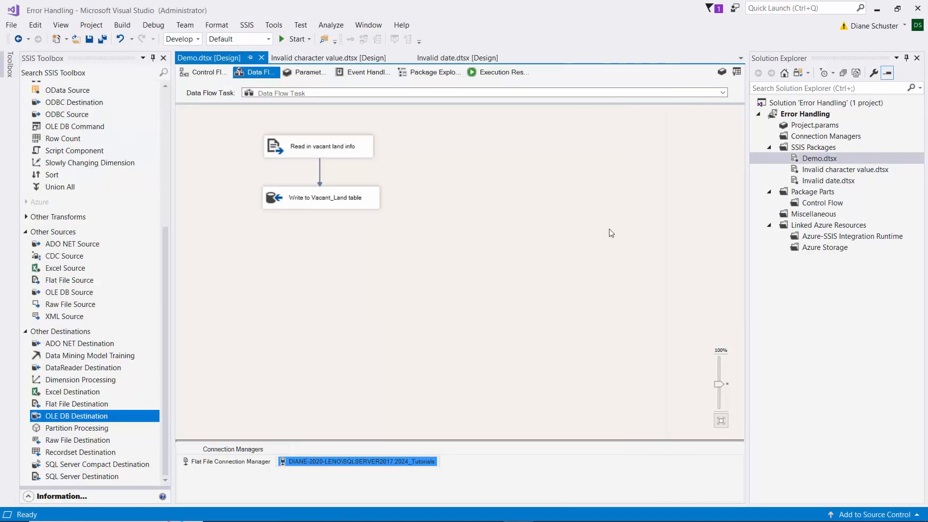
Execute the Demo.dtsx package against the CSV containing the invalid date, and stop debugging when the run ends.
right_click(813, 161)
click(663, 206)
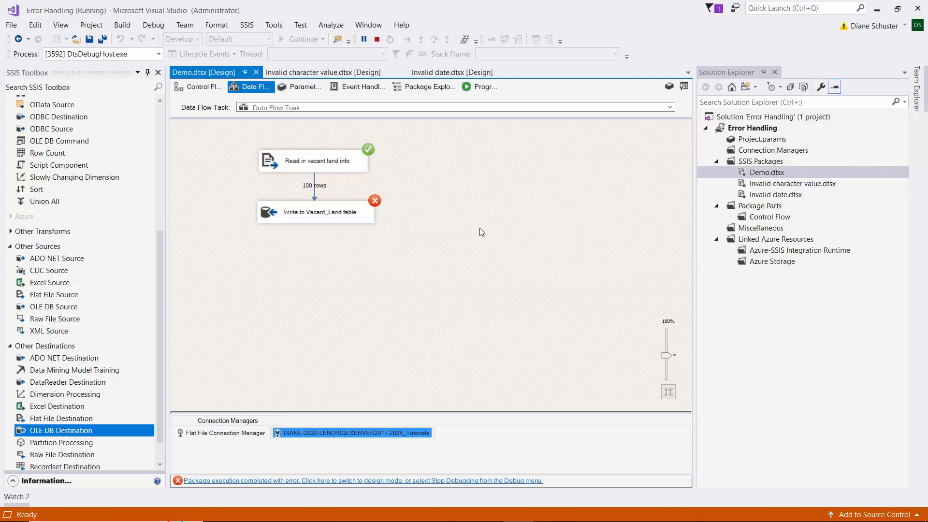
click(376, 39)
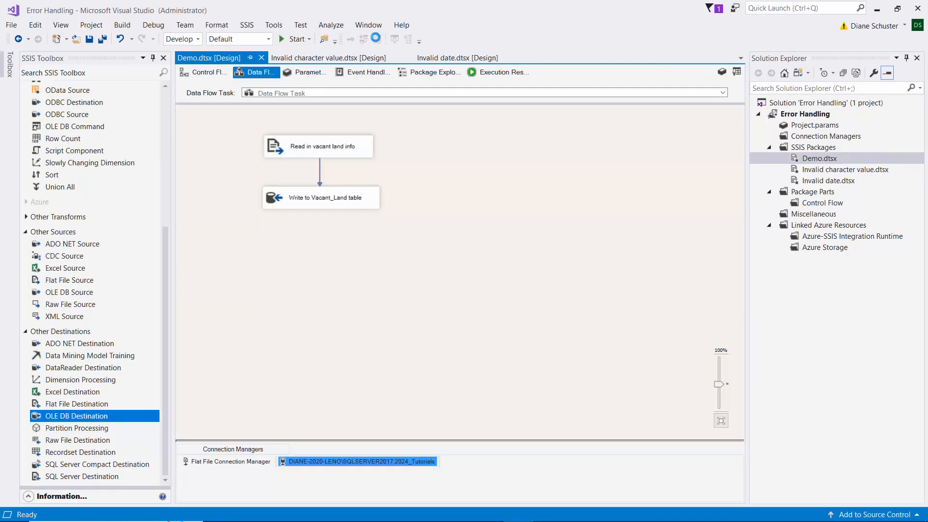
Show the Output window and read the debug messages describing why the write to the Vacant_Land table failed.
click(61, 26)
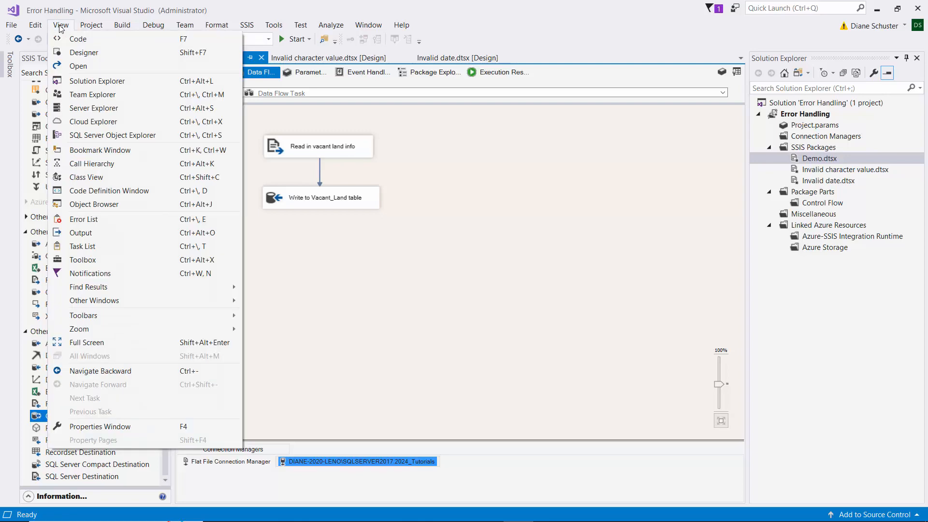
click(80, 234)
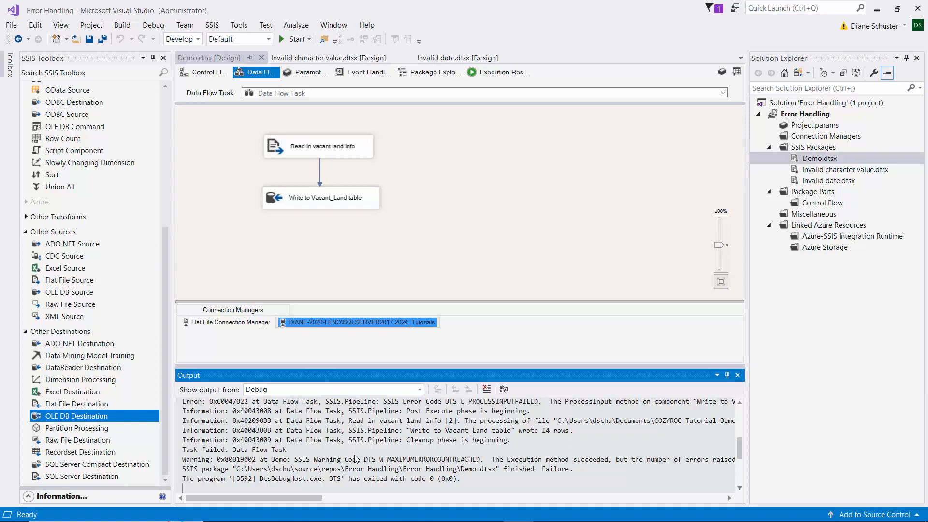
drag(314, 500, 346, 504)
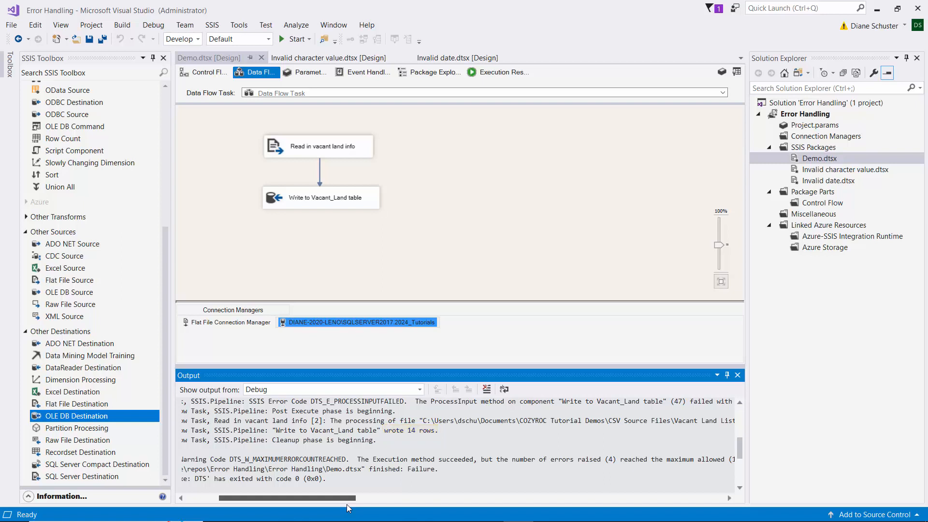
drag(346, 504, 425, 491)
drag(740, 449, 746, 433)
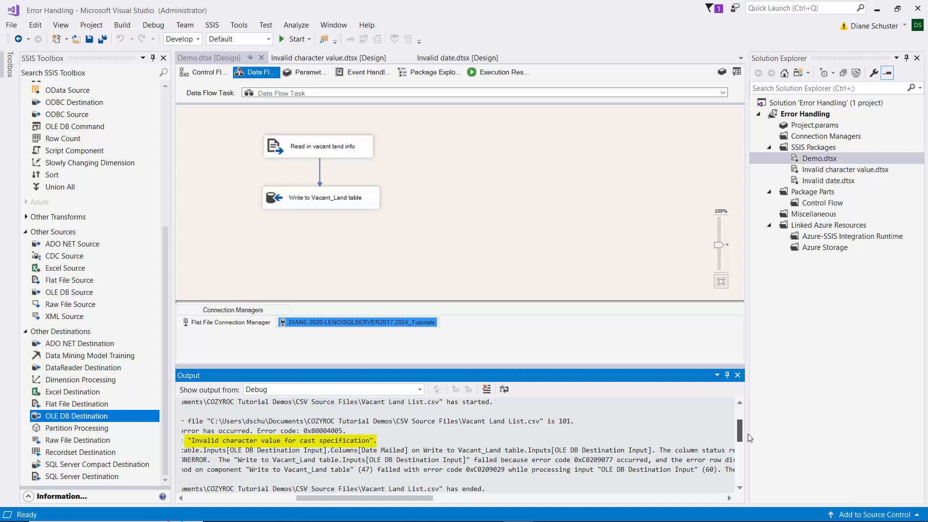
drag(751, 441, 750, 443)
drag(425, 498, 517, 499)
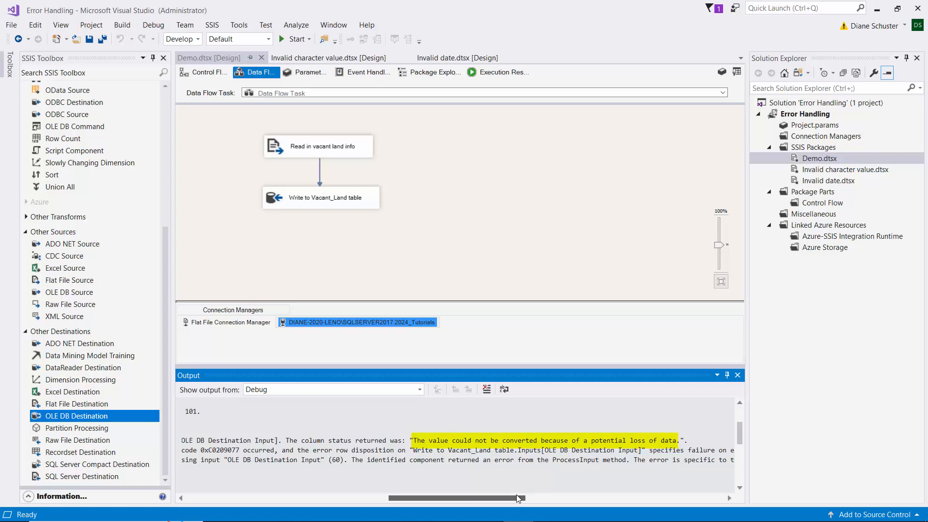
Locate the column named in the OLE DB destination error and select its name, Date Mailed, in the debug output.
drag(516, 494, 277, 501)
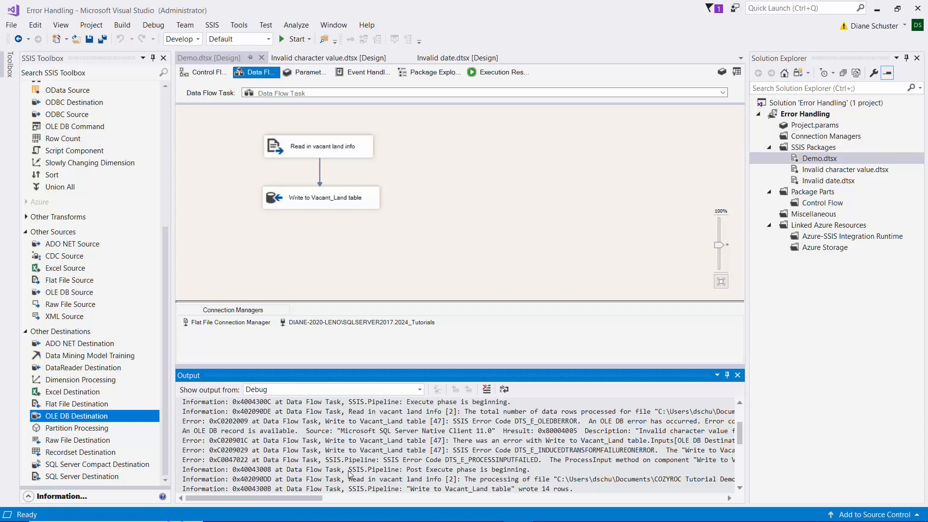
drag(292, 500, 387, 500)
click(426, 442)
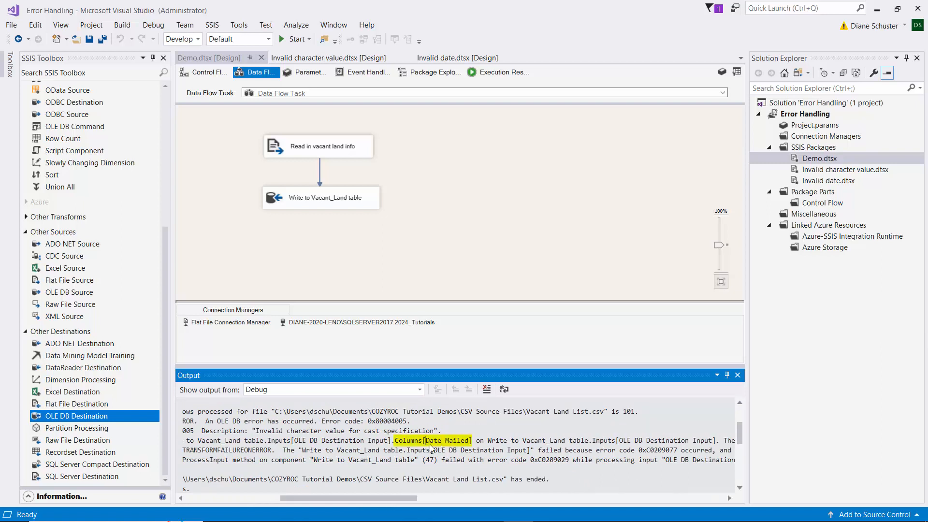
drag(425, 441, 468, 442)
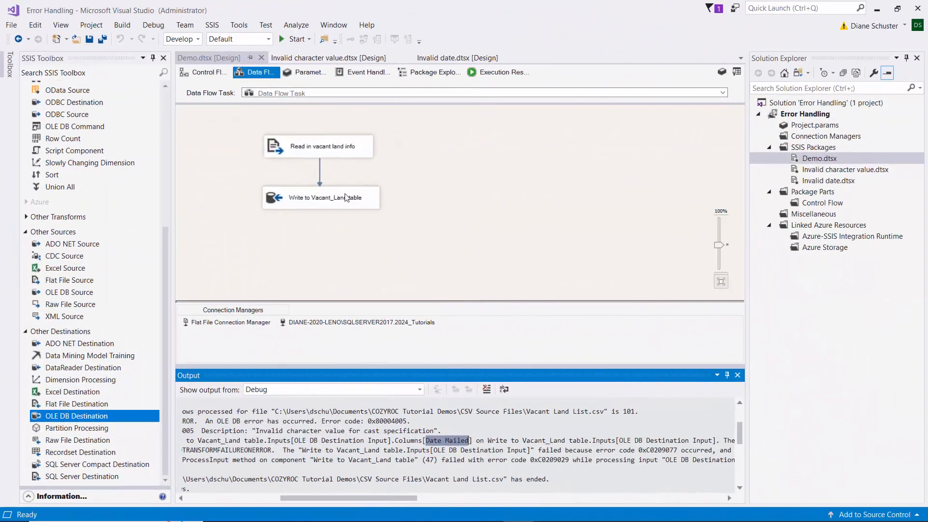
Move the OLE DB destination lower, delete the path from the flat file source, and place a Data Conversion transformation between the two components.
drag(345, 197, 345, 232)
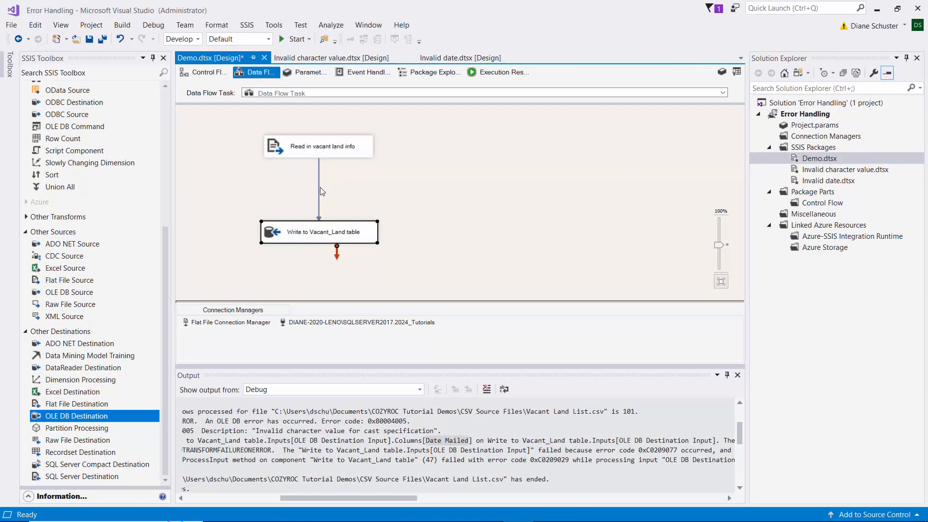
click(319, 188)
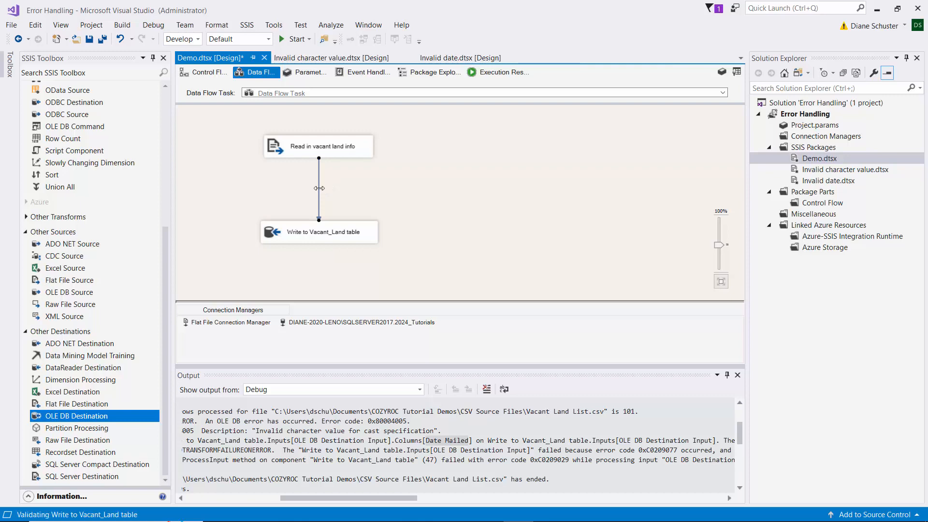
drag(165, 260, 165, 128)
drag(94, 192, 266, 177)
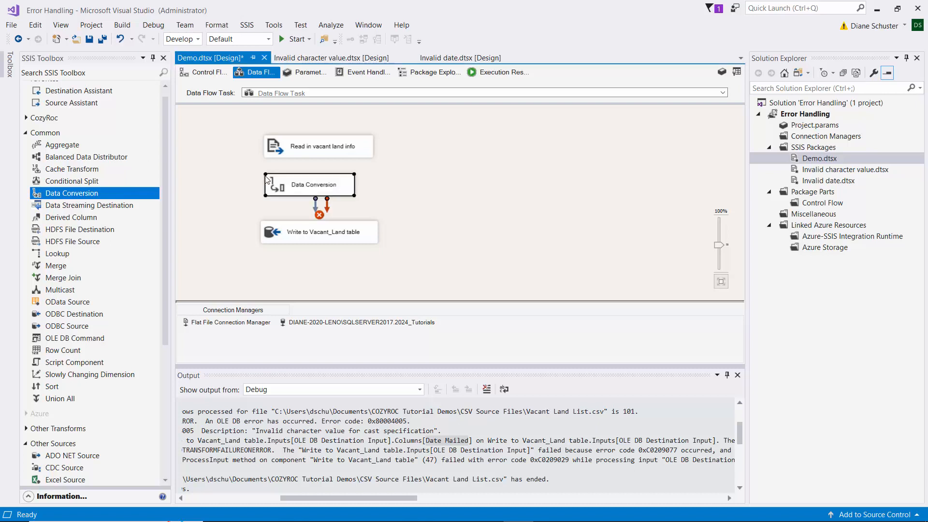
Connect the Read in vacant land info source to the Data Conversion and convert its Date Mailed column to date [DT_DATE].
click(324, 153)
drag(323, 175, 355, 193)
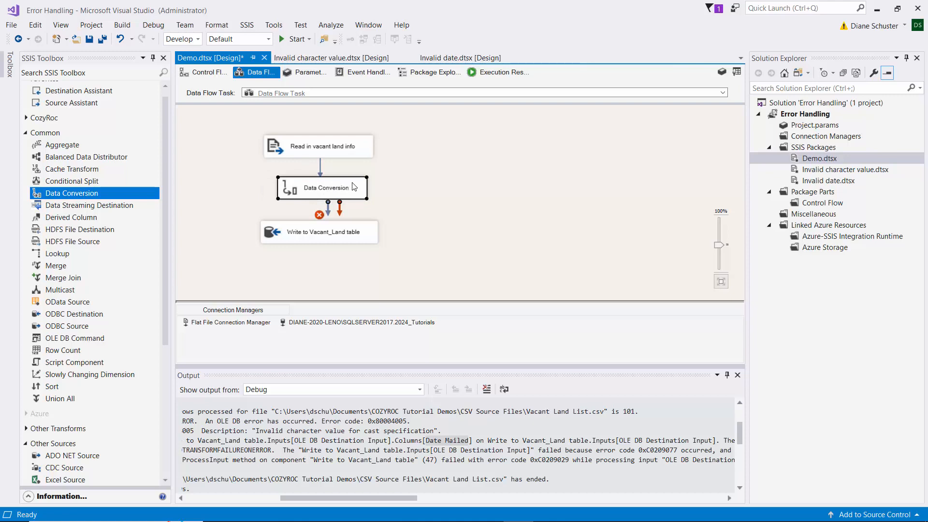
double_click(353, 186)
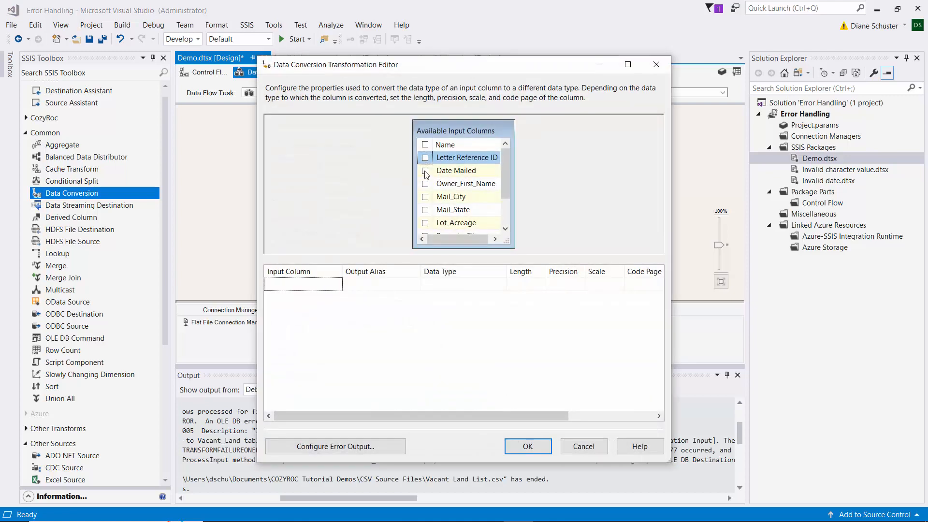
click(425, 171)
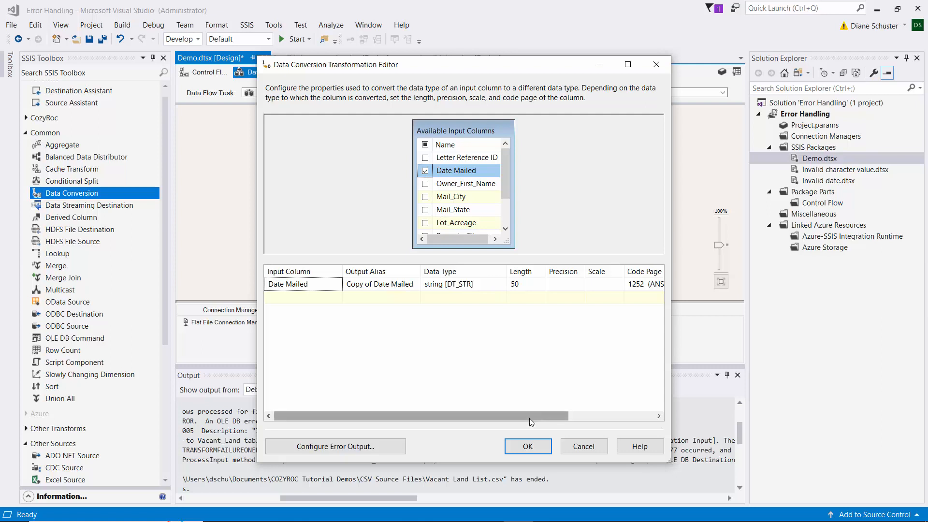
click(486, 283)
click(501, 284)
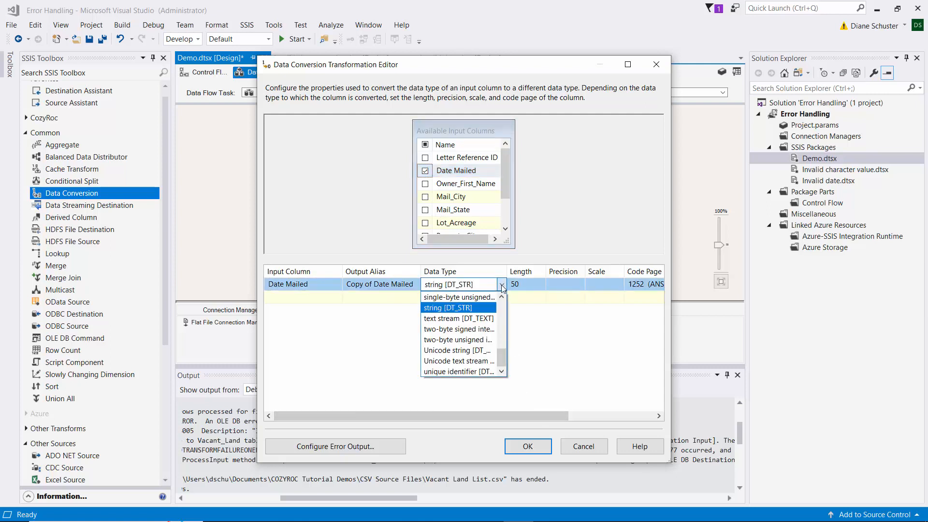
drag(502, 349, 503, 322)
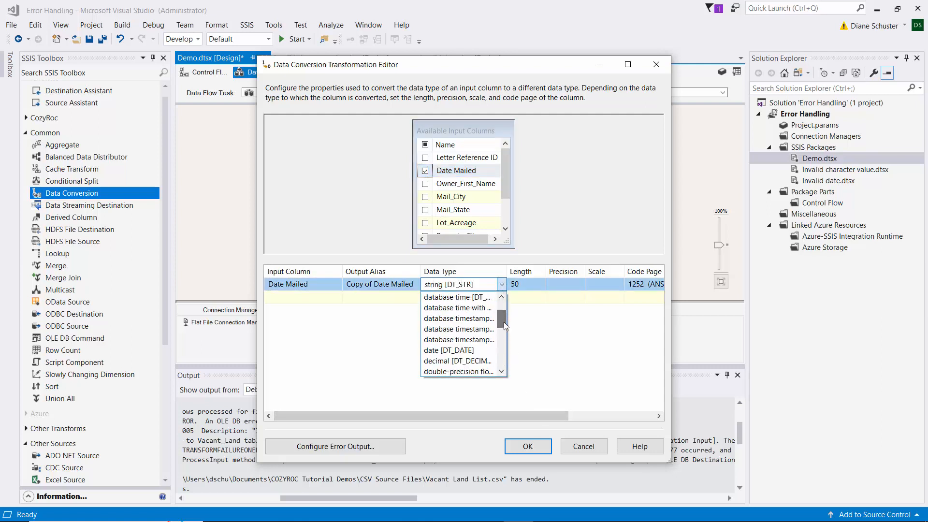
click(462, 352)
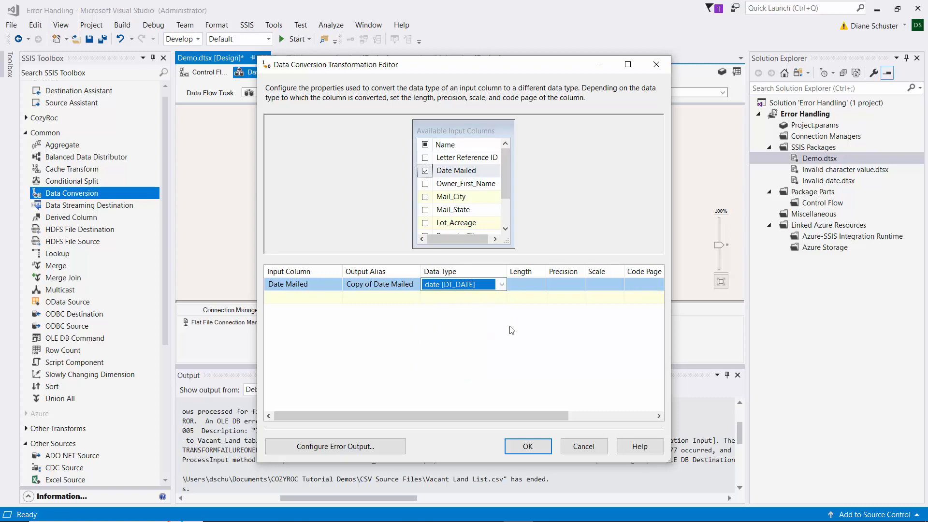
Configure the Data Conversion's error output to redirect rows on both error and truncation for Copy of Date Mailed, and accept the transformation settings.
click(349, 447)
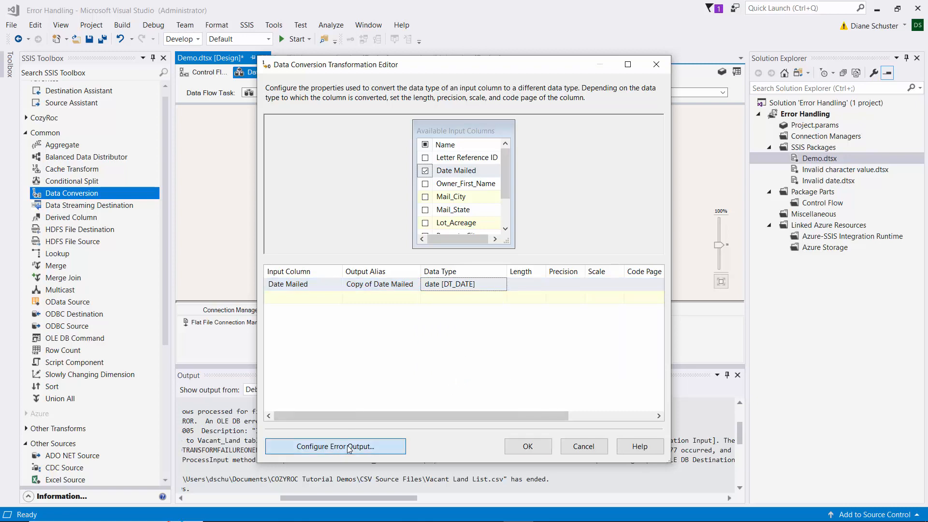
click(373, 180)
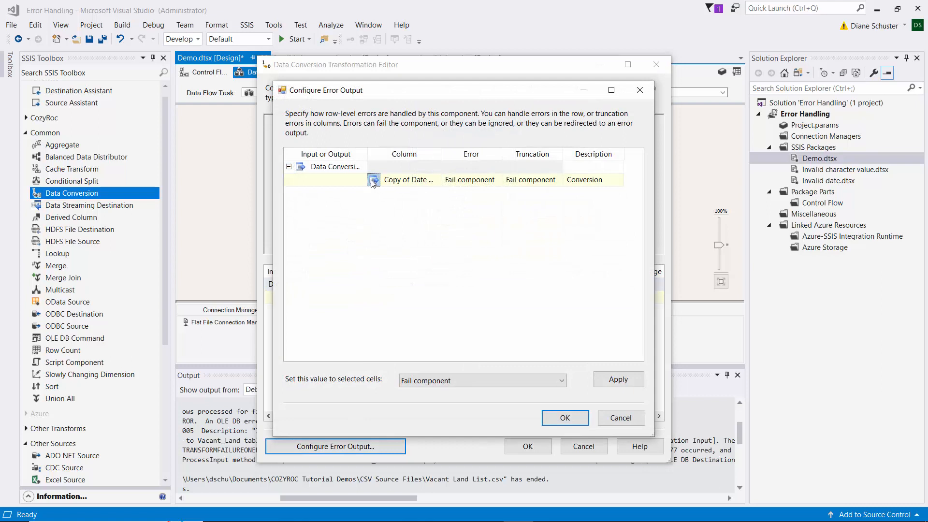
shift+click(616, 179)
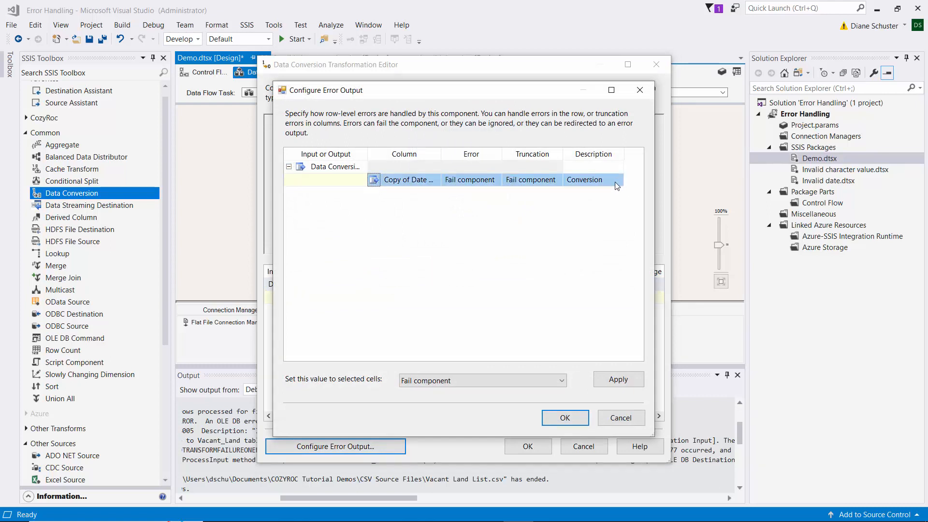
click(562, 381)
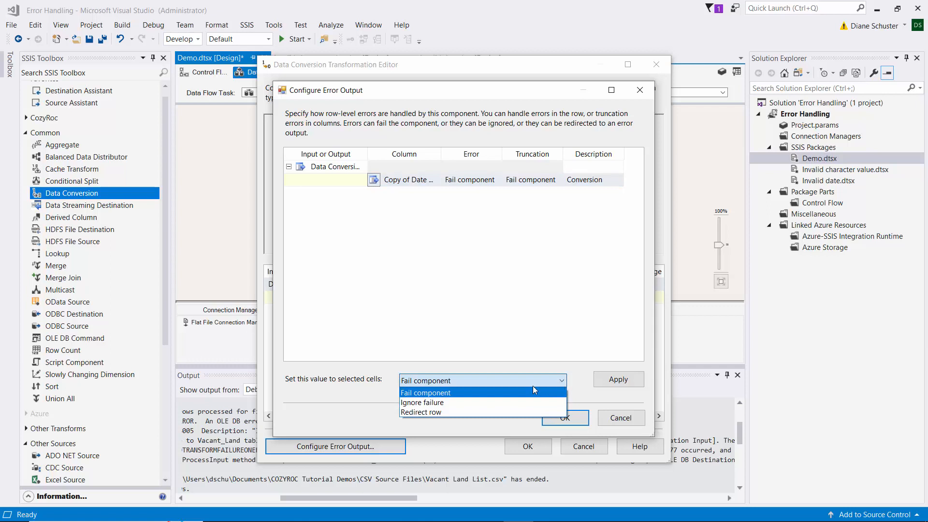
click(439, 412)
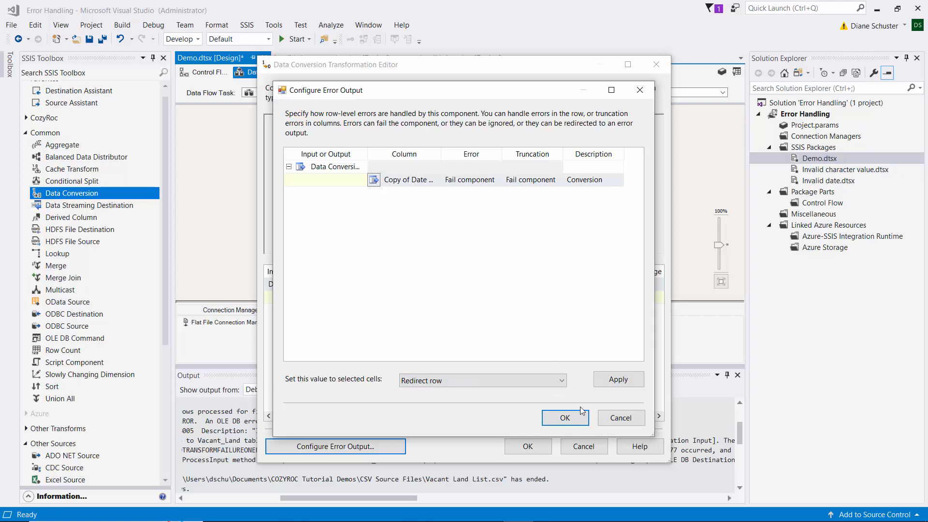
click(636, 382)
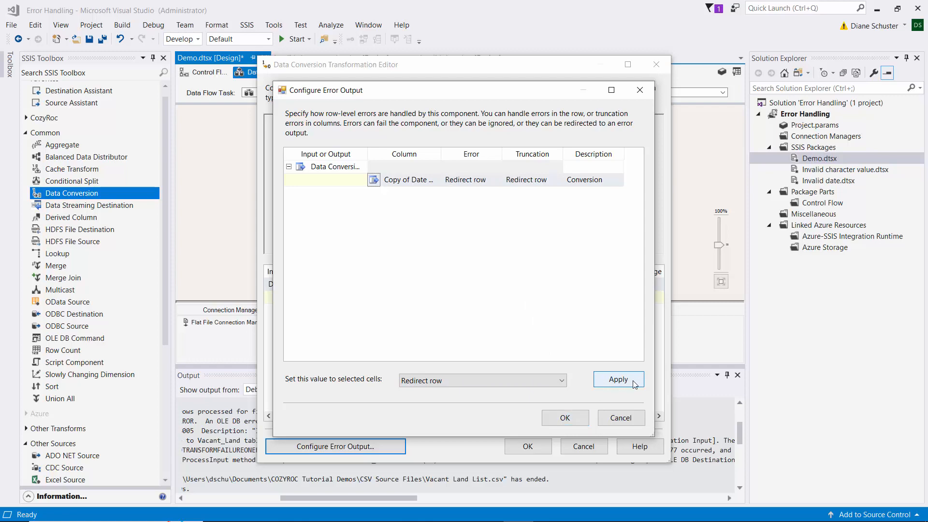
click(576, 420)
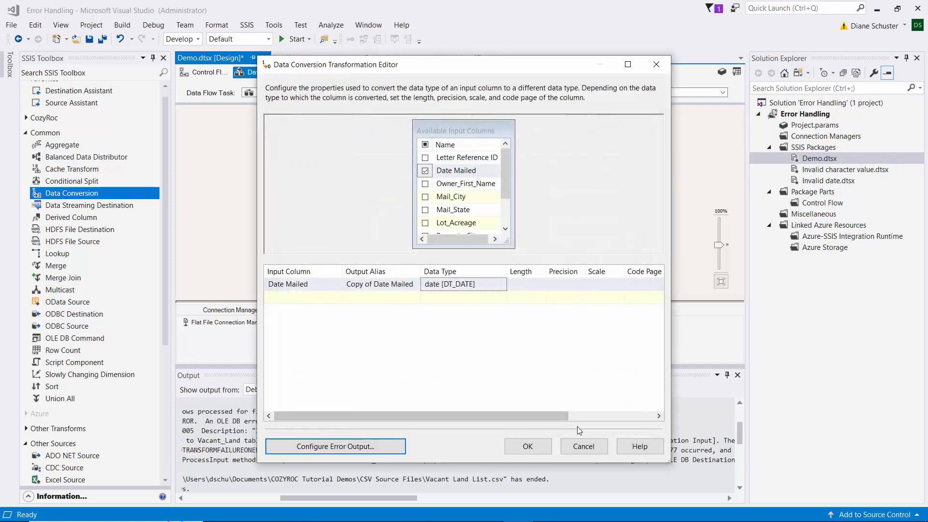
click(538, 448)
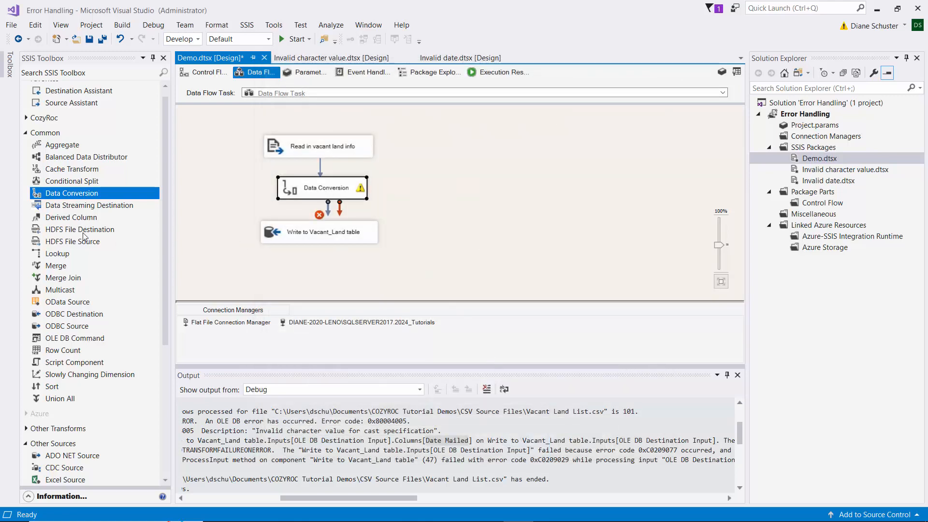
Add an OLE DB Destination to the data flow beside the Data Conversion transformation.
drag(163, 250, 161, 410)
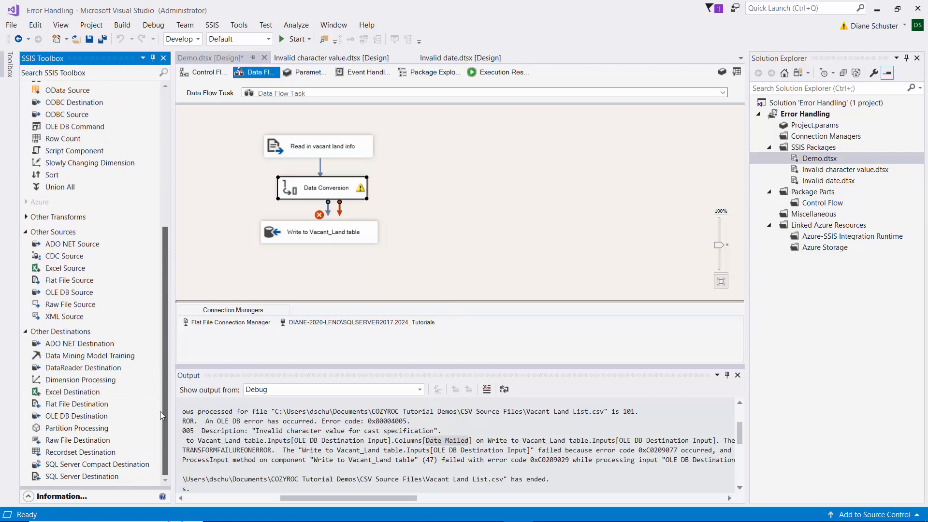
click(73, 416)
drag(74, 418, 422, 182)
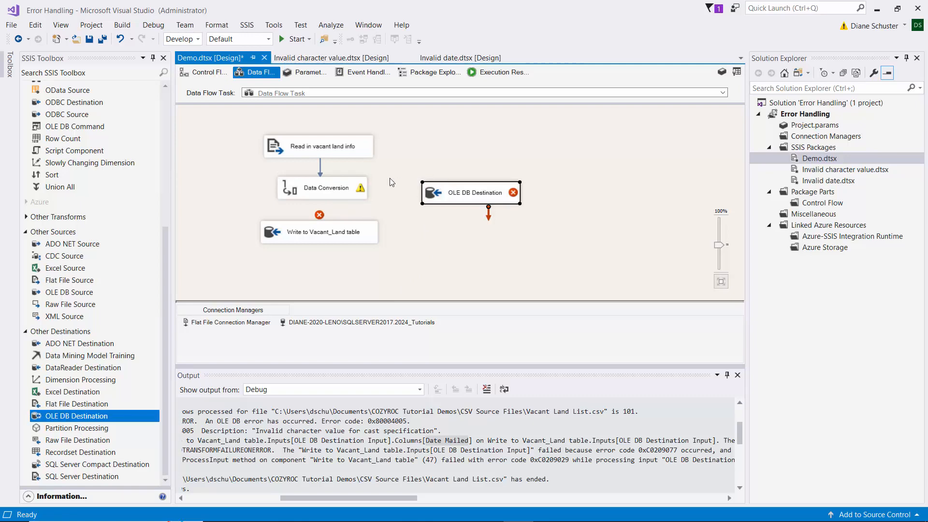
Connect the Data Conversion's error output to the new OLE DB Destination, keeping Redirect row for errors and truncation.
click(345, 190)
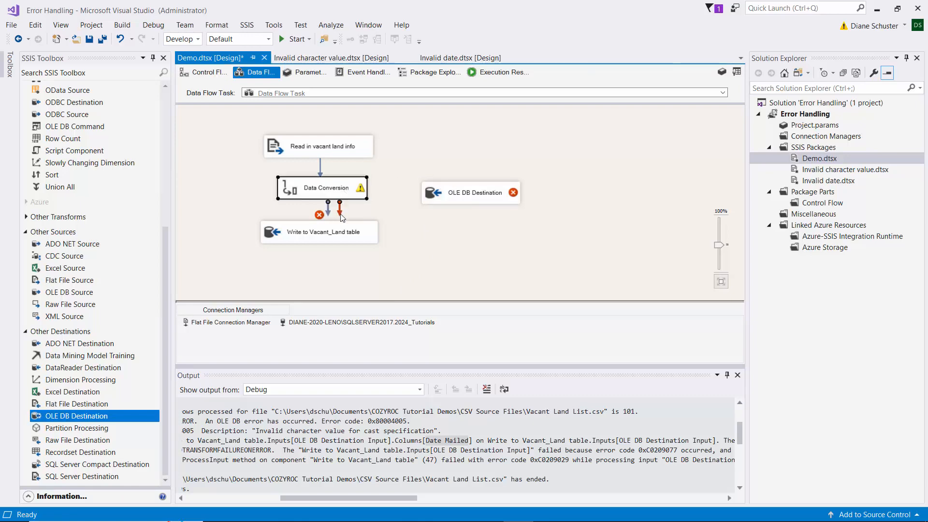
drag(340, 215, 420, 194)
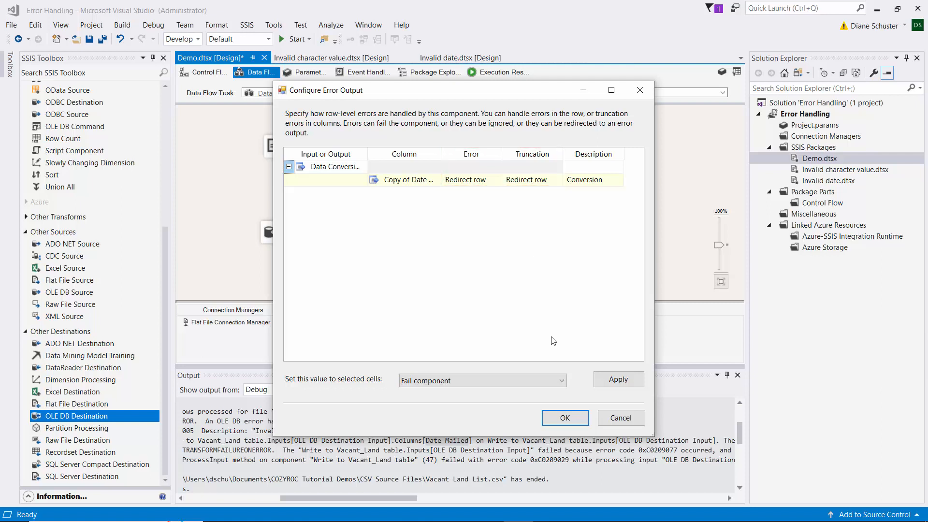
click(562, 381)
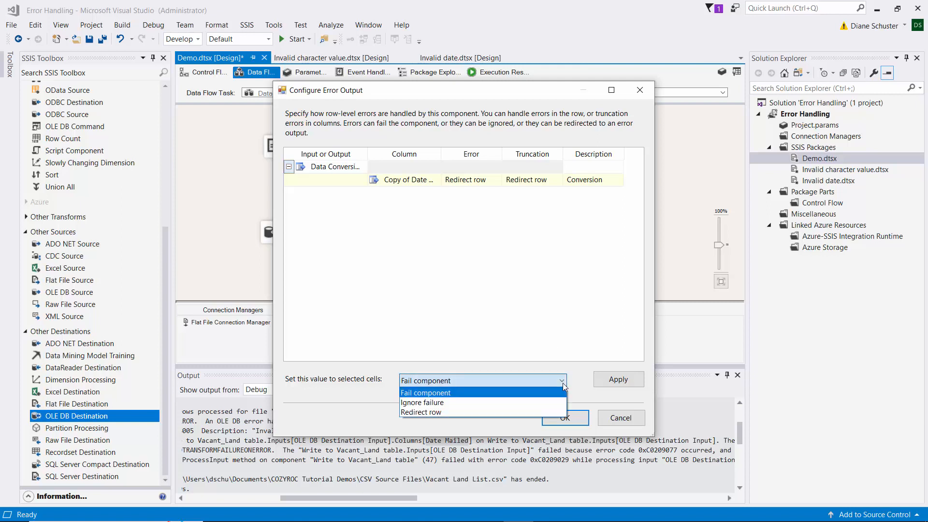
click(435, 412)
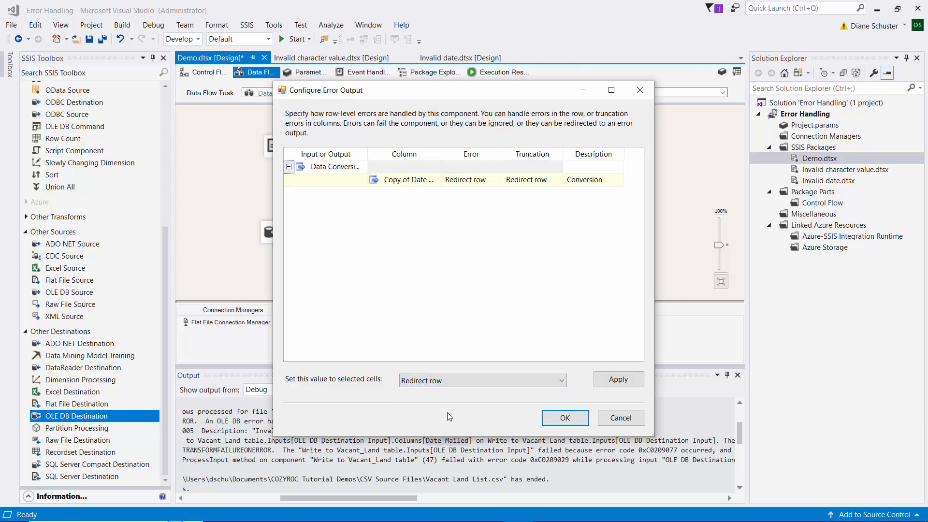
click(623, 380)
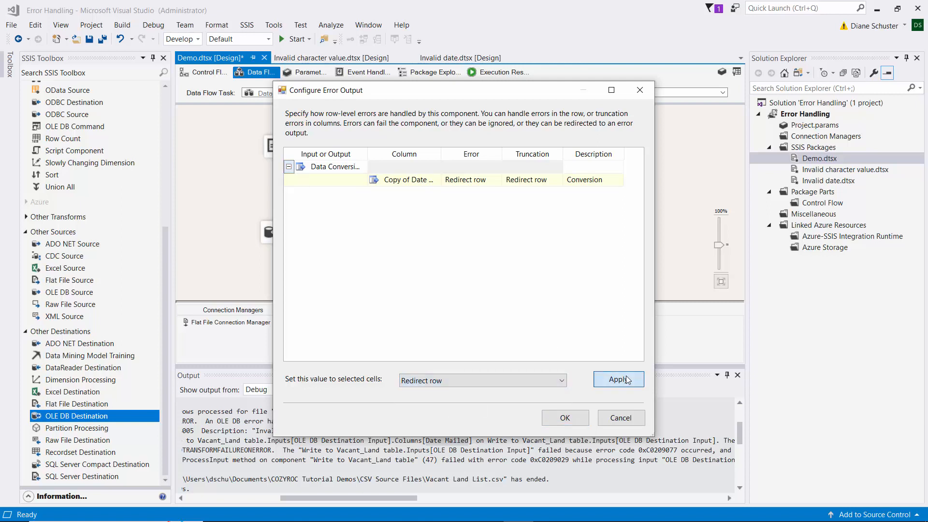
click(579, 419)
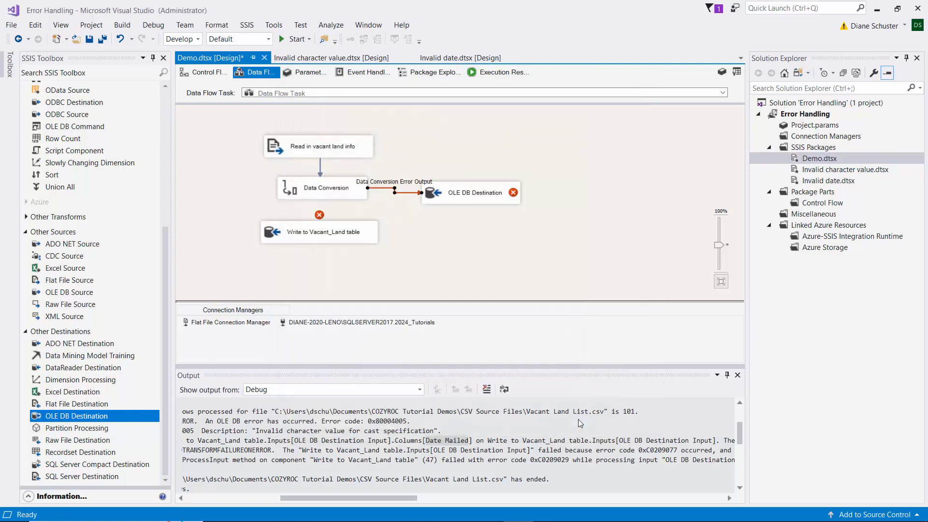
Set the new OLE DB Destination's table to [dbo].[Error_Rows] and preview the table's existing data.
click(480, 189)
double_click(480, 189)
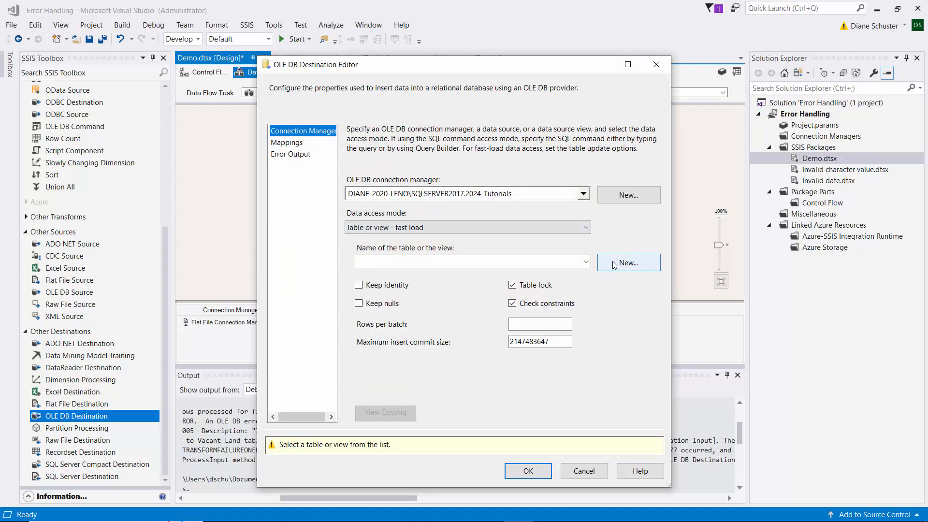
click(586, 262)
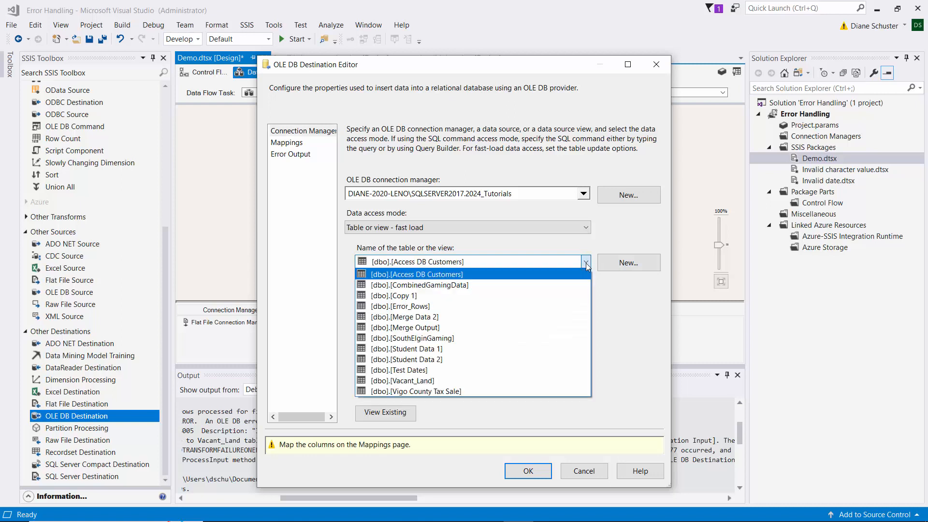
click(419, 306)
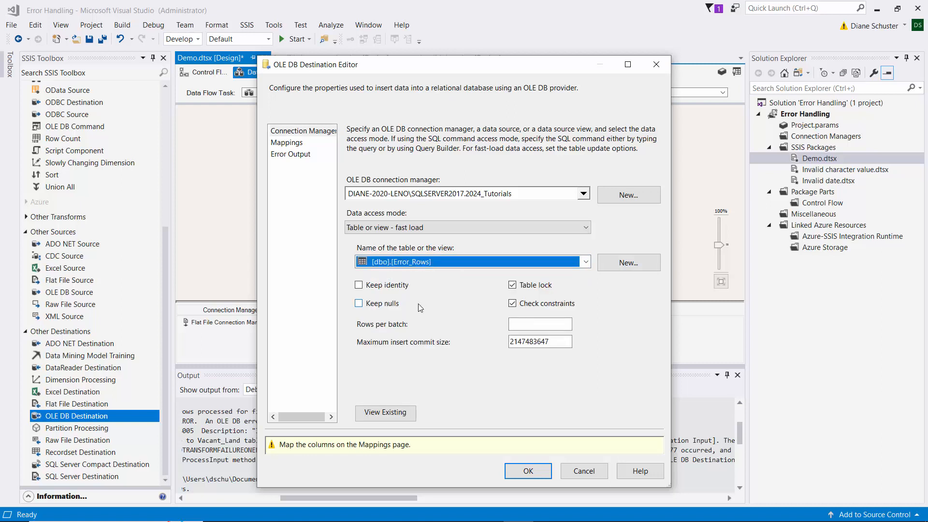
click(403, 414)
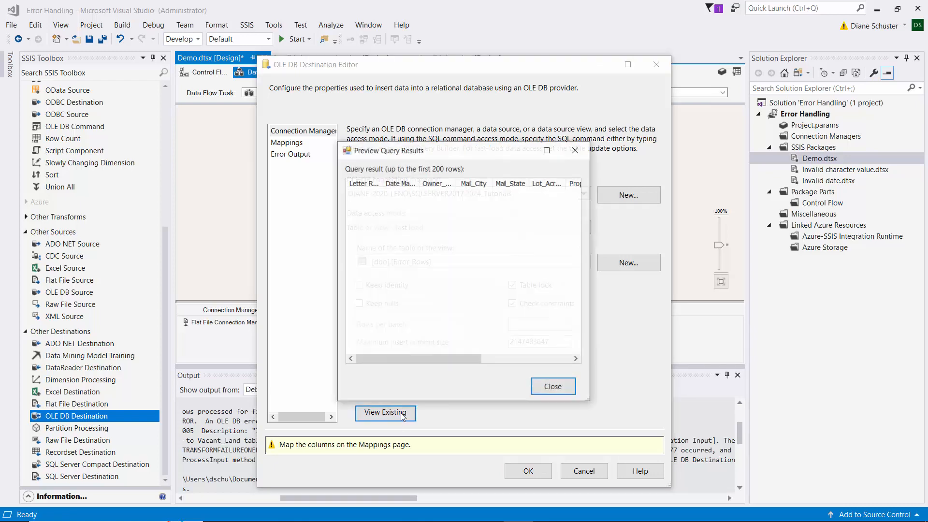
click(553, 386)
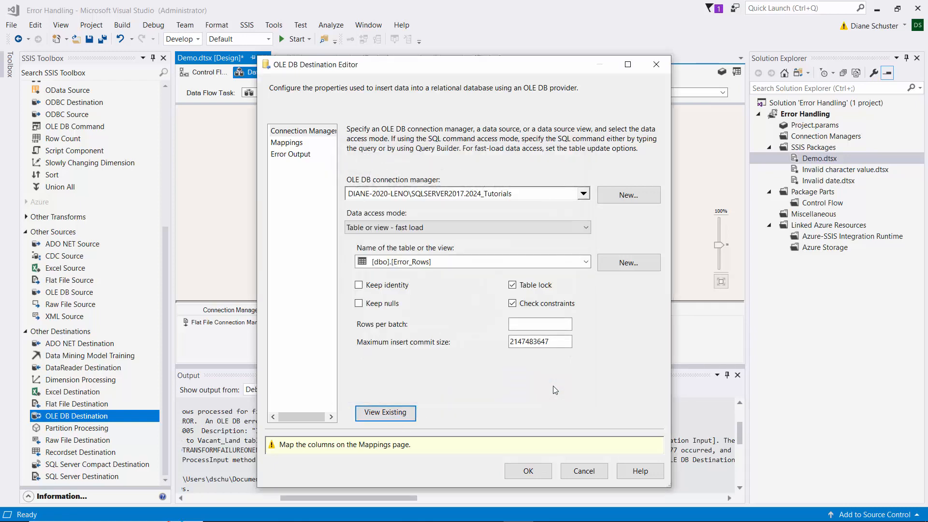
Review the Error_Rows column mappings, including ErrorCode and ErrorColumn, and accept the destination settings.
click(291, 143)
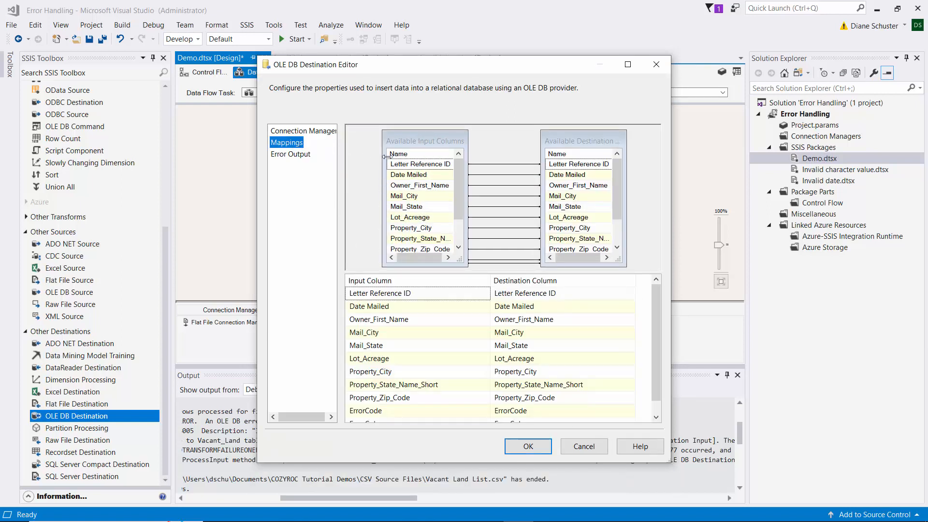
drag(459, 186, 460, 193)
drag(458, 215, 458, 191)
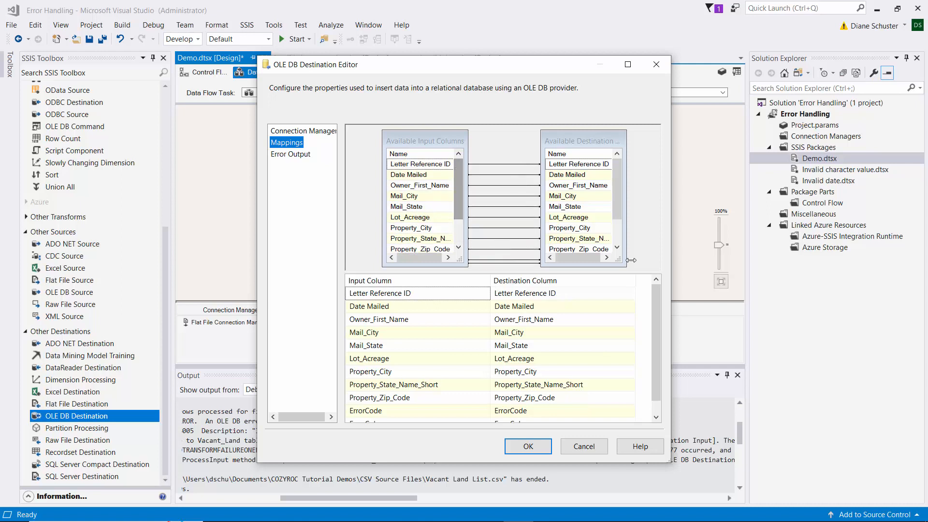
drag(656, 333, 659, 359)
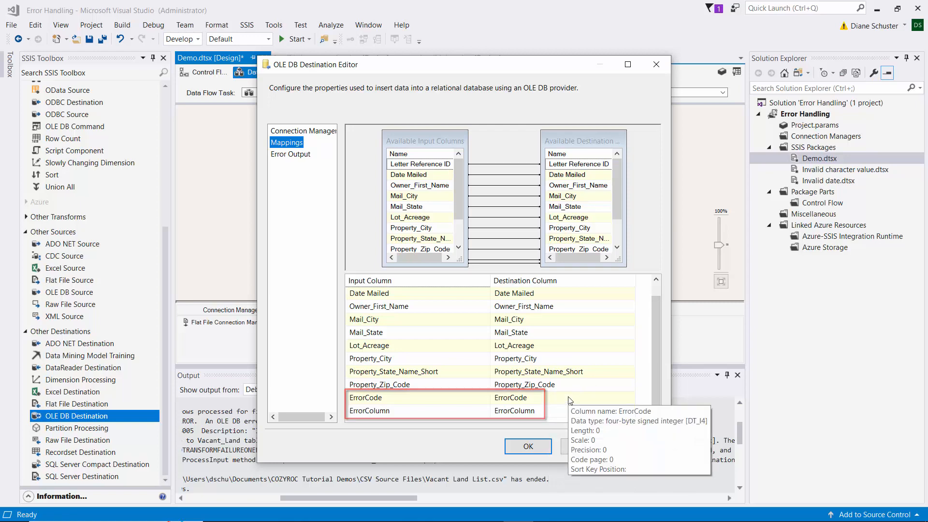
scroll(656, 349, up, 1)
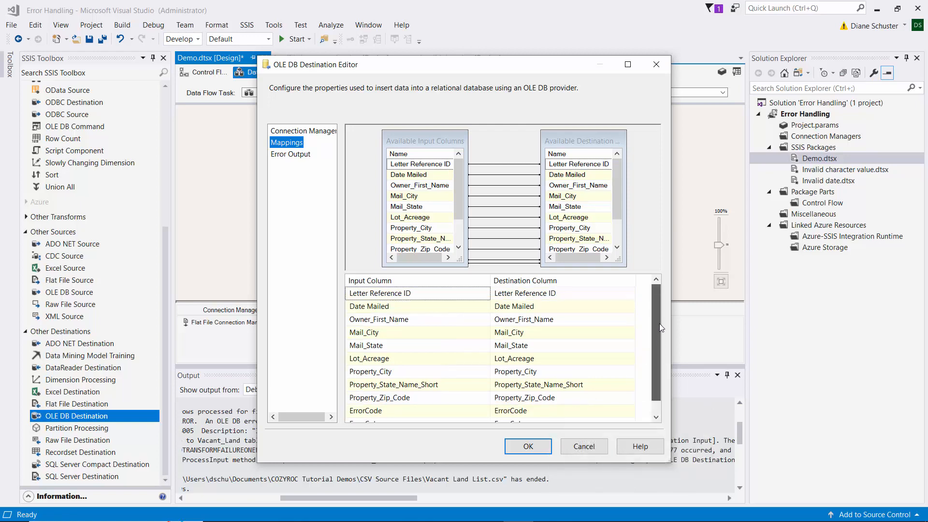
click(527, 446)
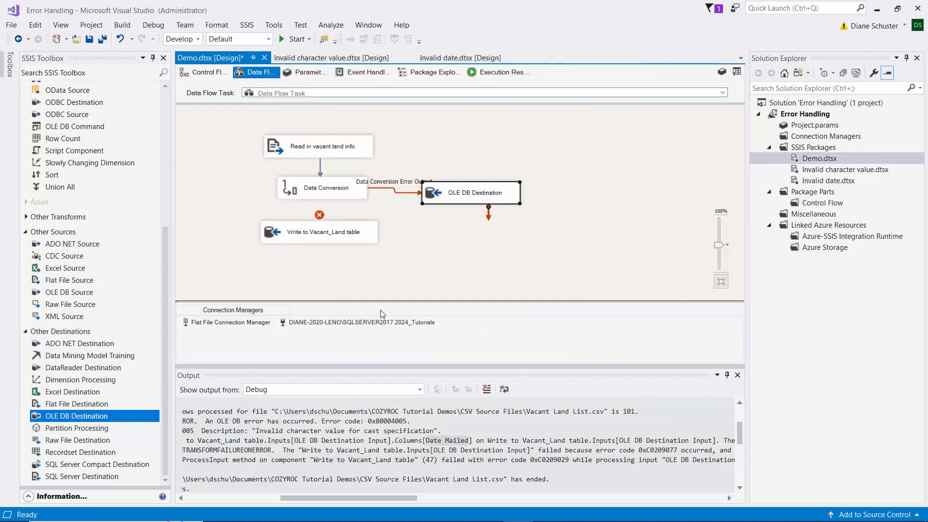
Connect the Data Conversion's regular output to the Write to Vacant_Land table destination, review its column mappings and accept the settings.
click(329, 192)
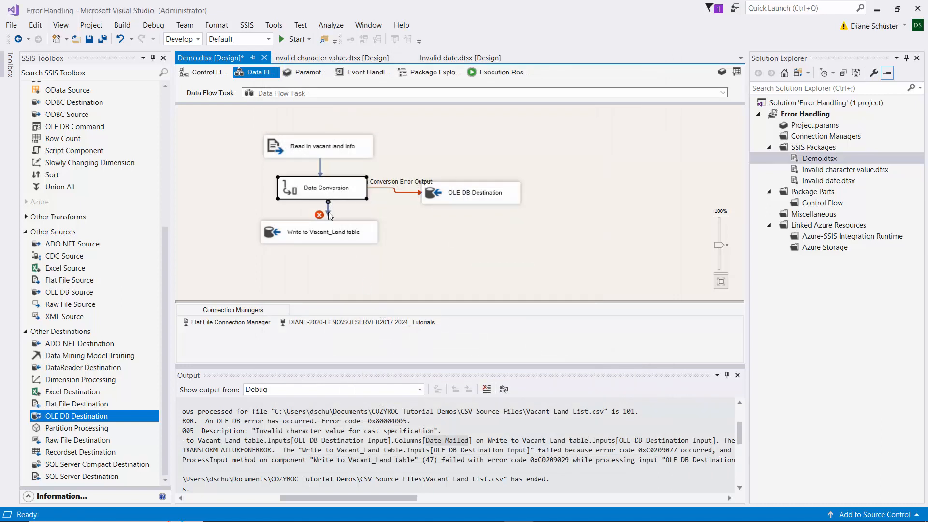
drag(328, 213, 331, 236)
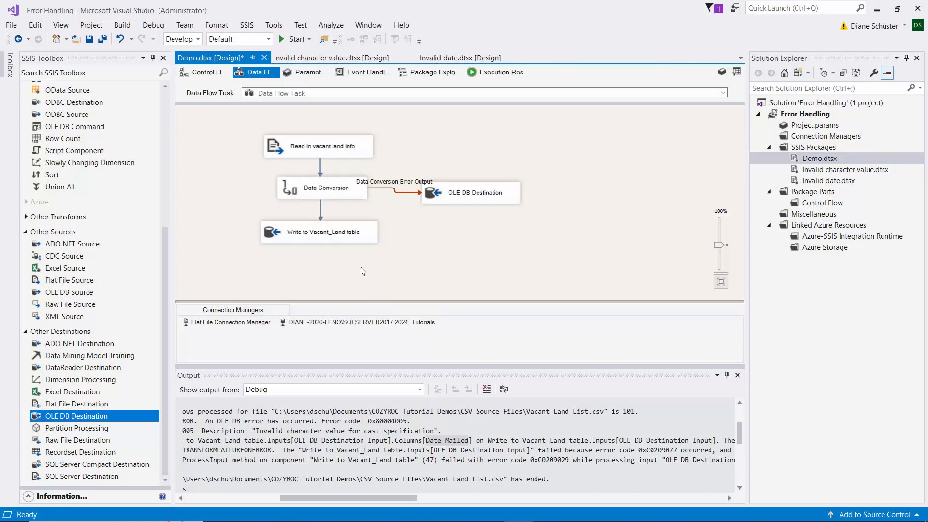
click(368, 235)
double_click(368, 234)
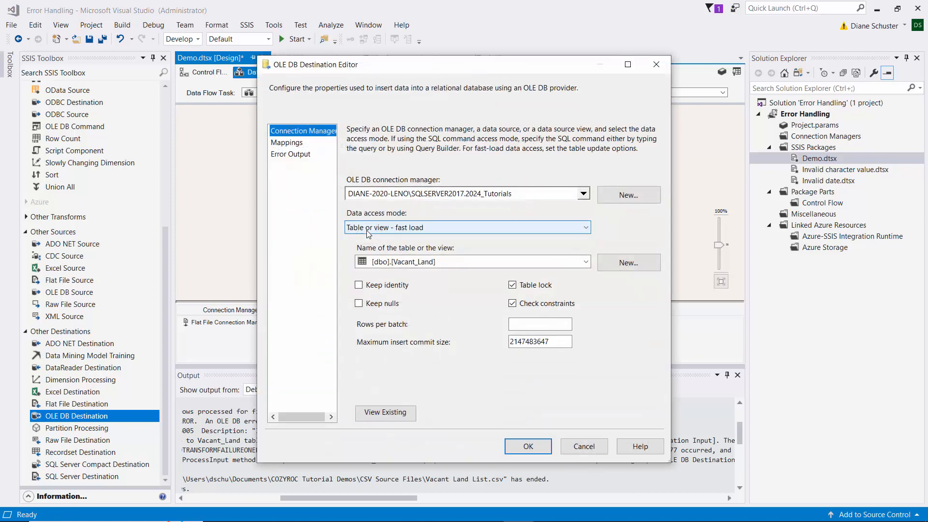
click(287, 142)
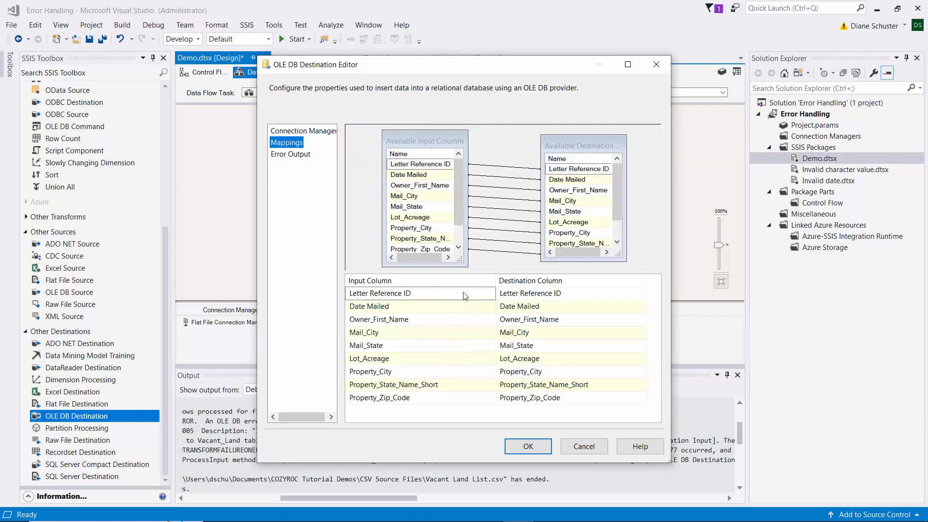
click(539, 453)
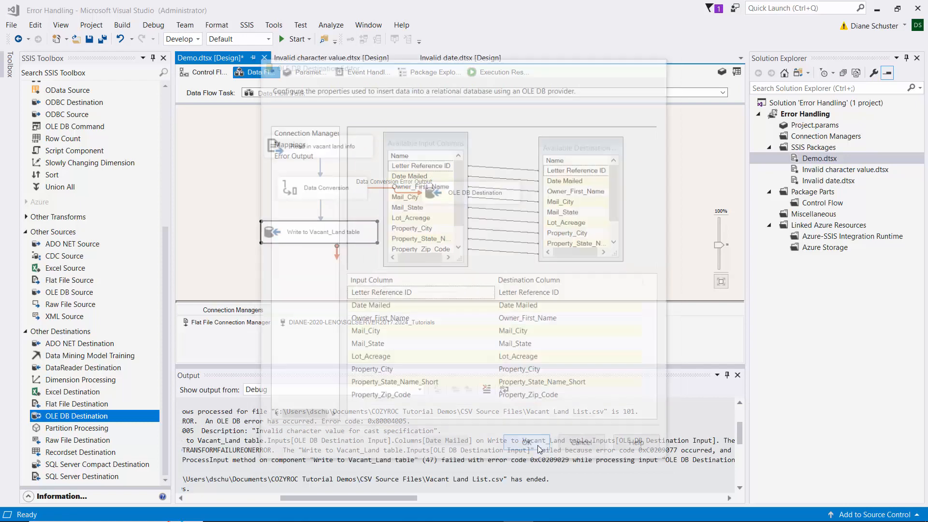
Save all changes and execute the Demo.dtsx package, ending the debugging session once the run completes.
click(102, 39)
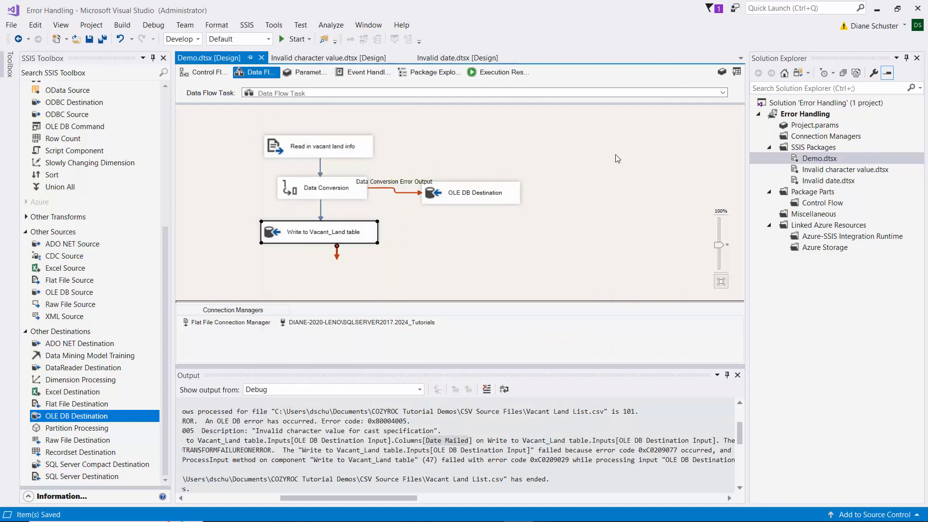
click(811, 161)
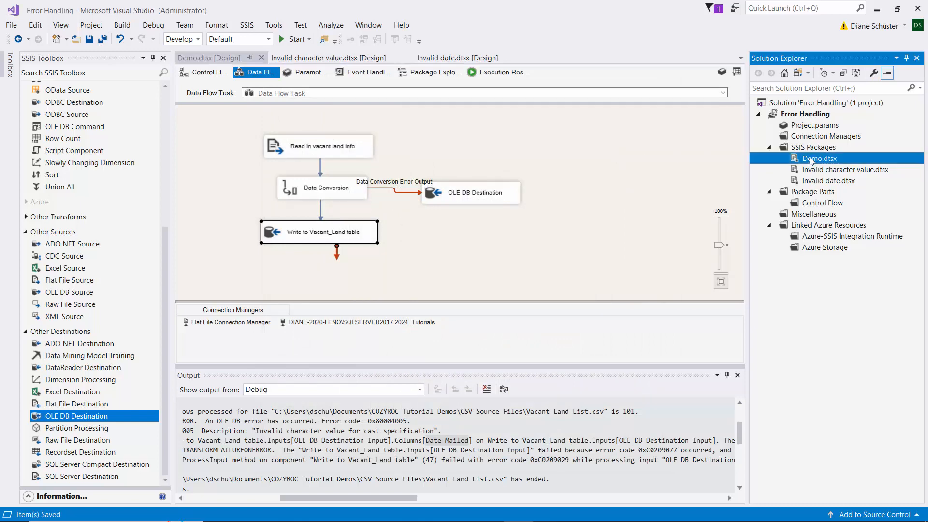
right_click(811, 161)
click(698, 207)
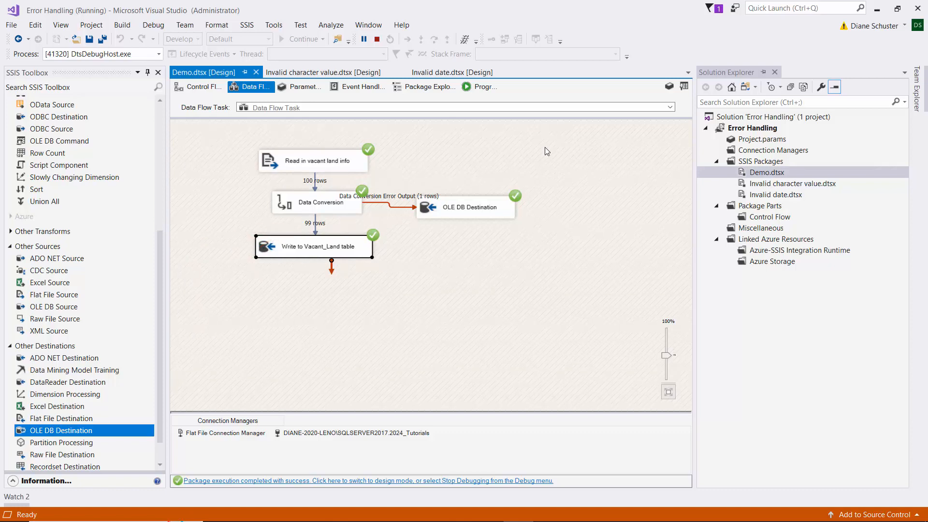
click(376, 39)
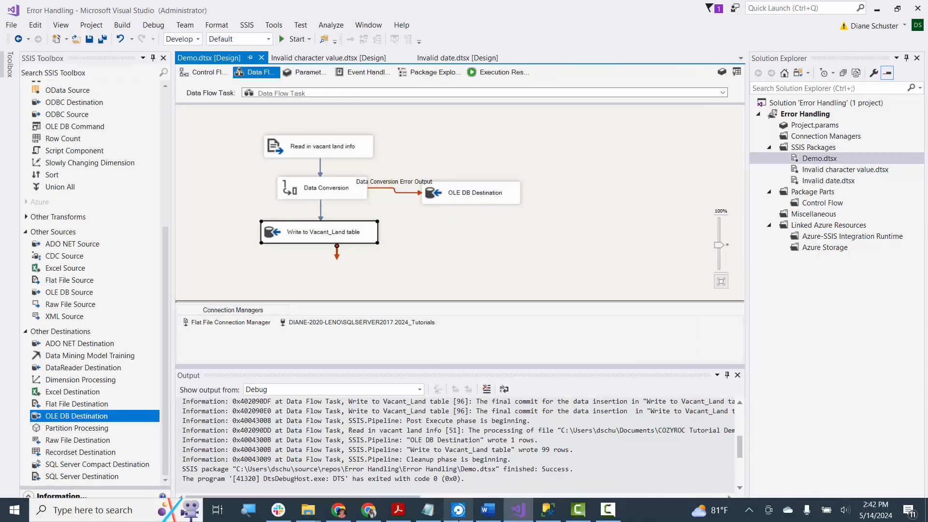
Switch to SQL Server Management Studio and run the SELECT queries on [dbo].[Vacant_Land] and [dbo].[Error_Rows] one after the other.
click(548, 510)
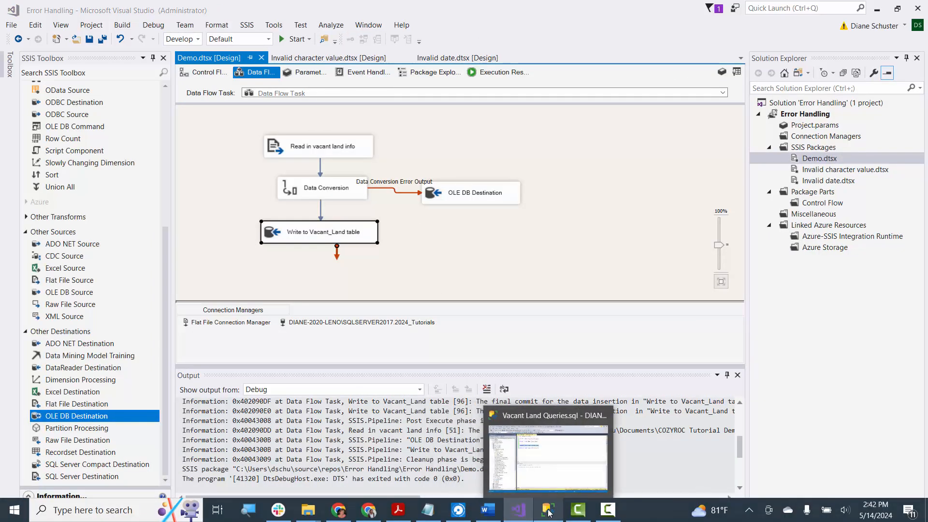
drag(391, 106, 234, 107)
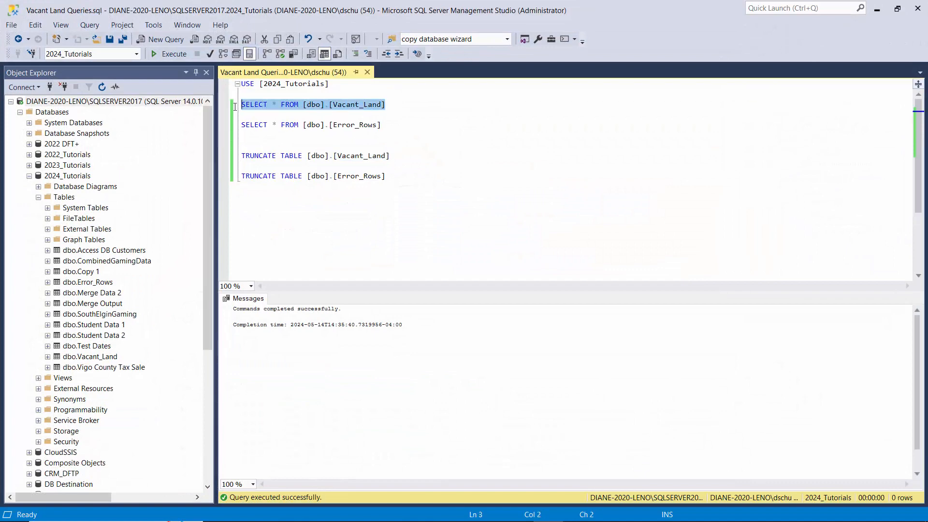
click(173, 53)
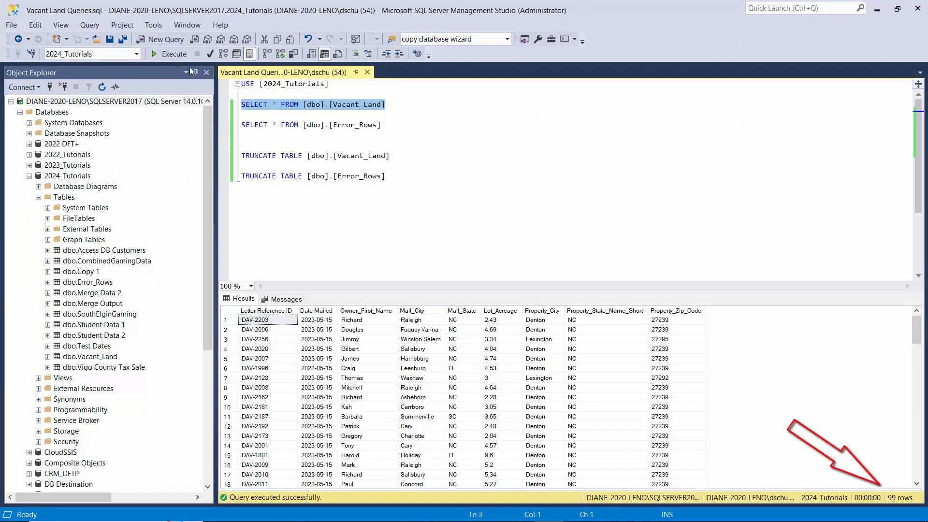
drag(381, 125, 235, 124)
click(173, 53)
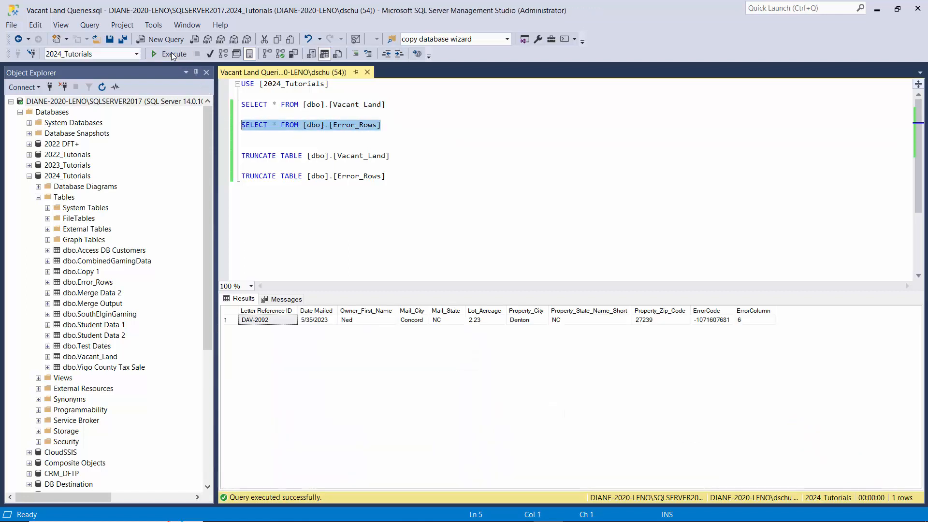